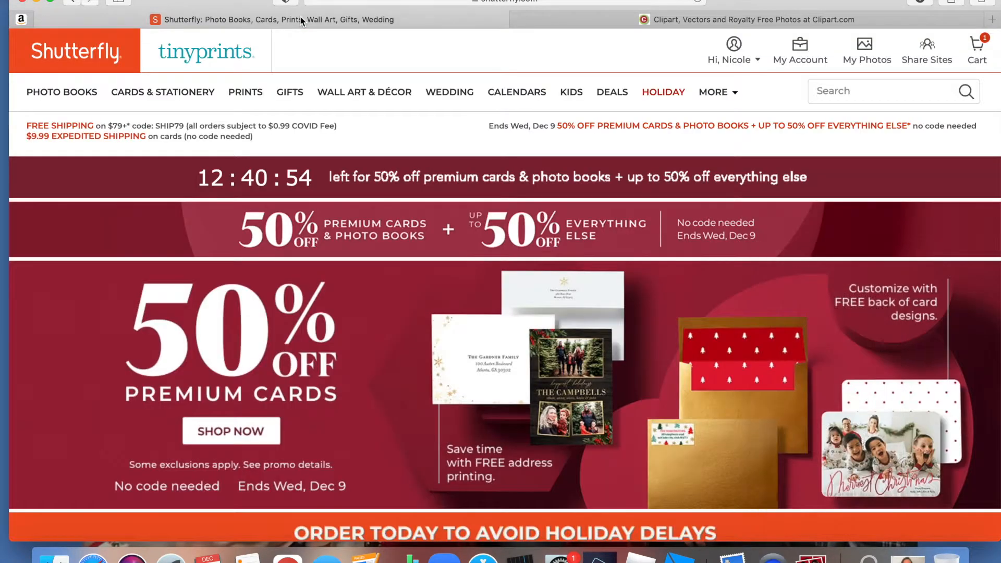
- Open the Clipart section from the image categories on the Clipart.com home page
click(303, 20)
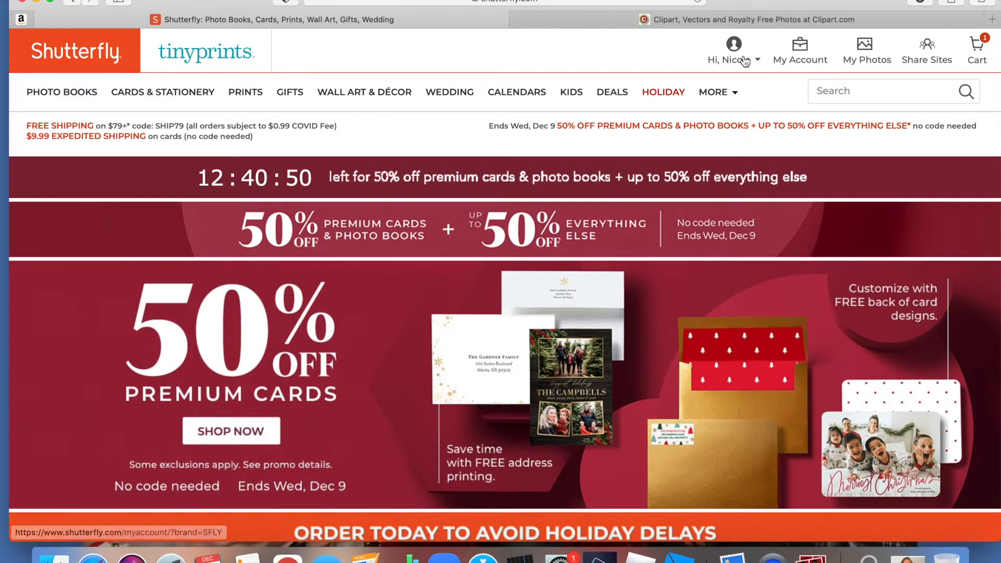
click(588, 19)
scroll(593, 376, down, 5)
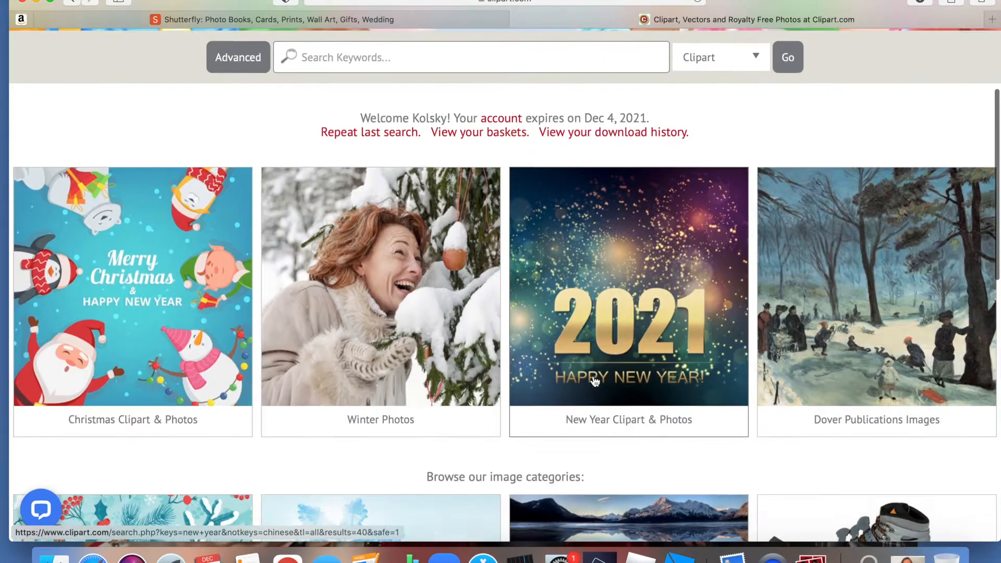
scroll(593, 375, down, 4)
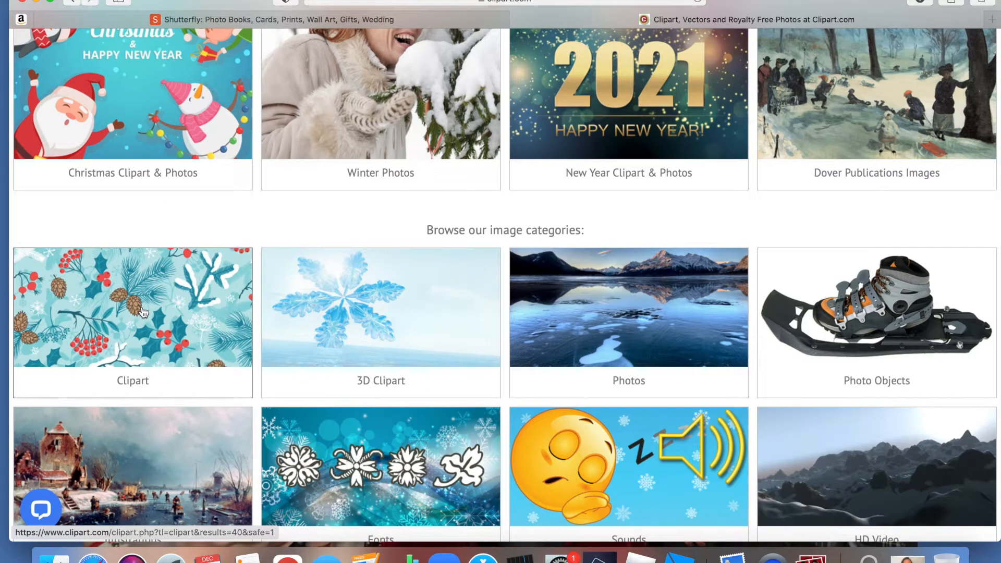
scroll(144, 312, down, 3)
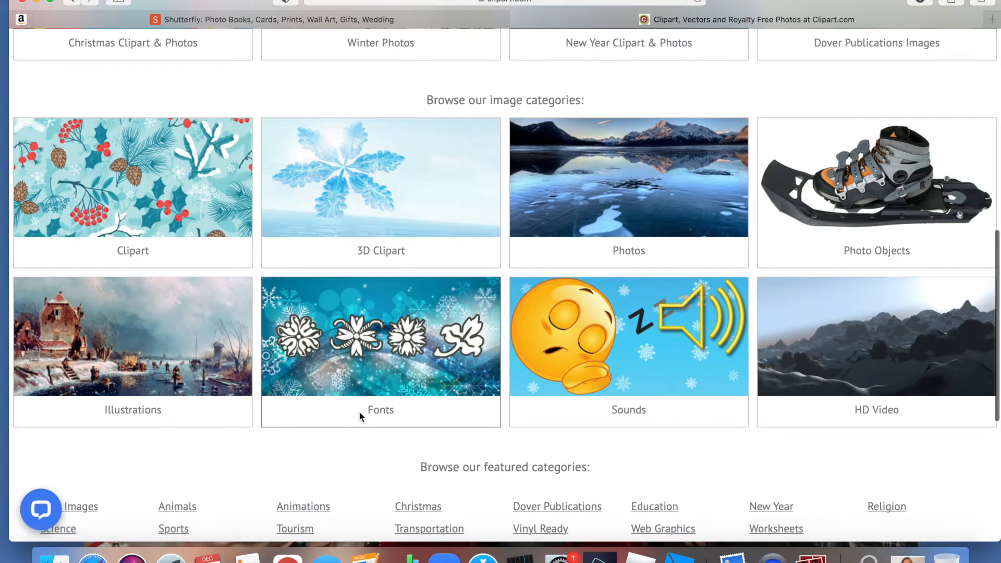
scroll(358, 411, up, 1)
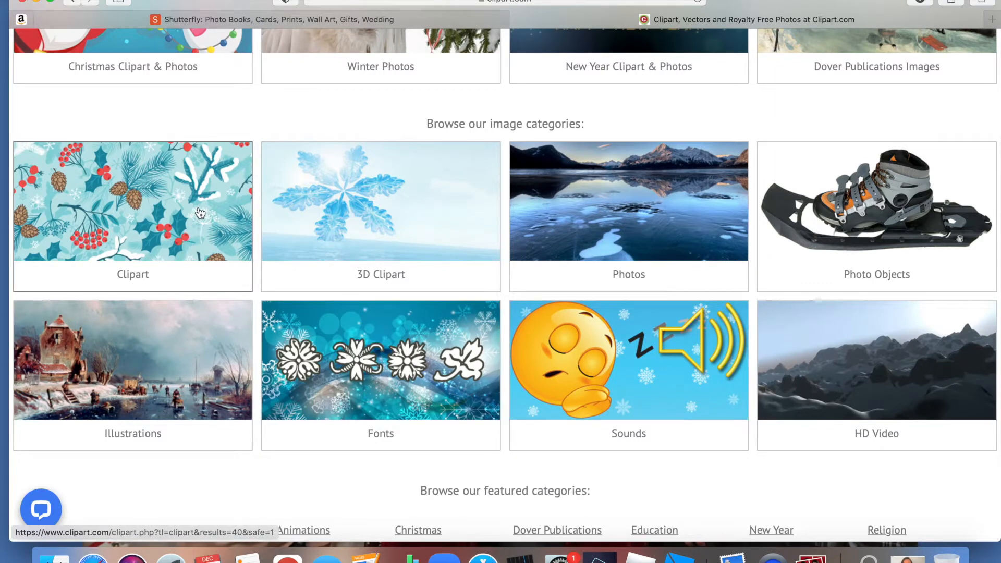
click(183, 212)
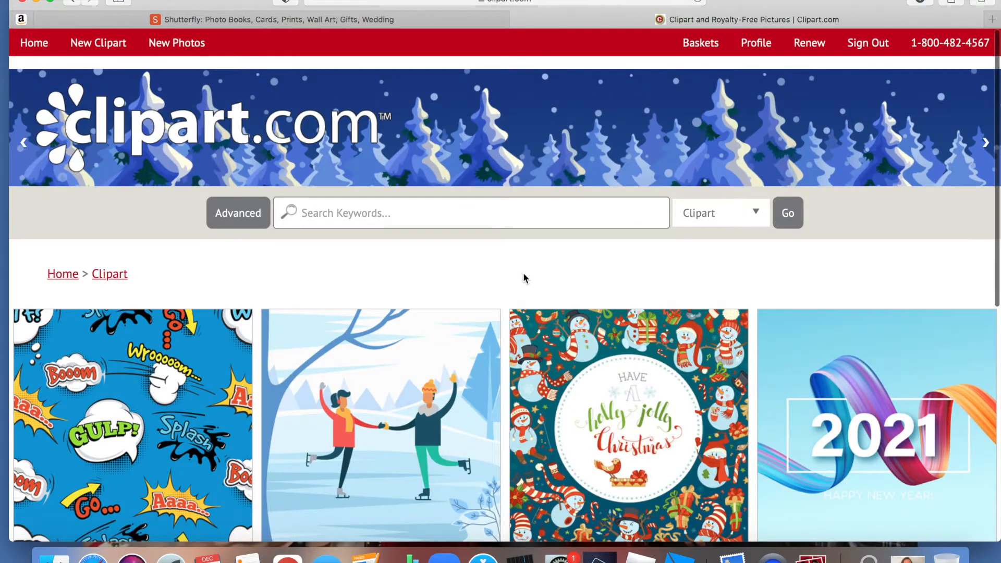
- Open the Sports category from the list of clipart categories
scroll(523, 272, down, 2)
scroll(523, 277, down, 3)
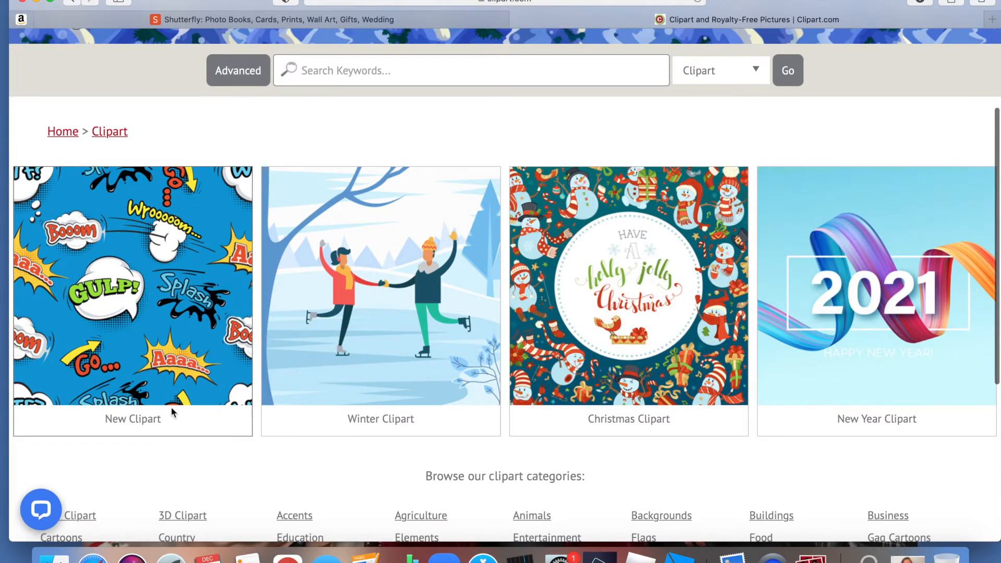
scroll(159, 415, down, 5)
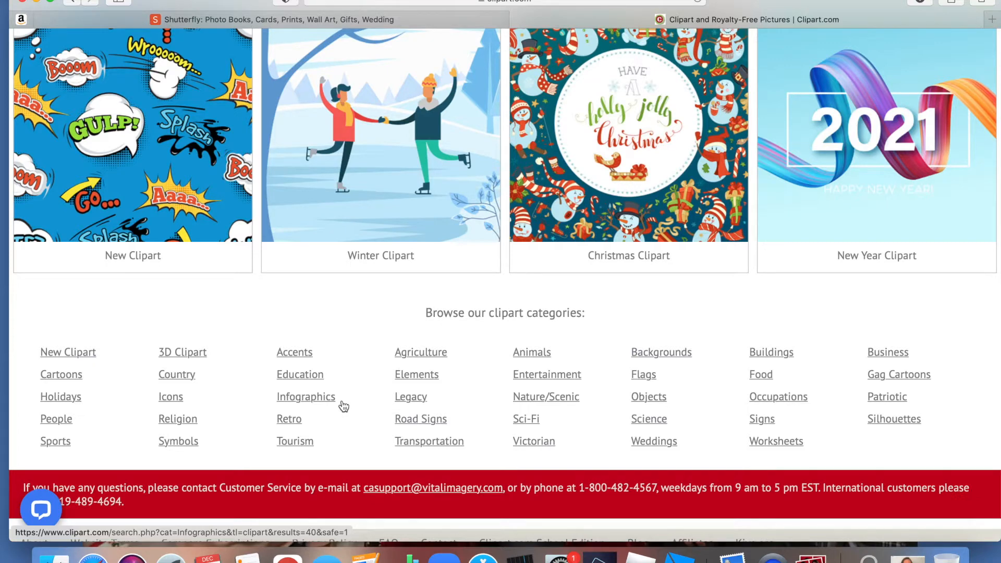
click(57, 443)
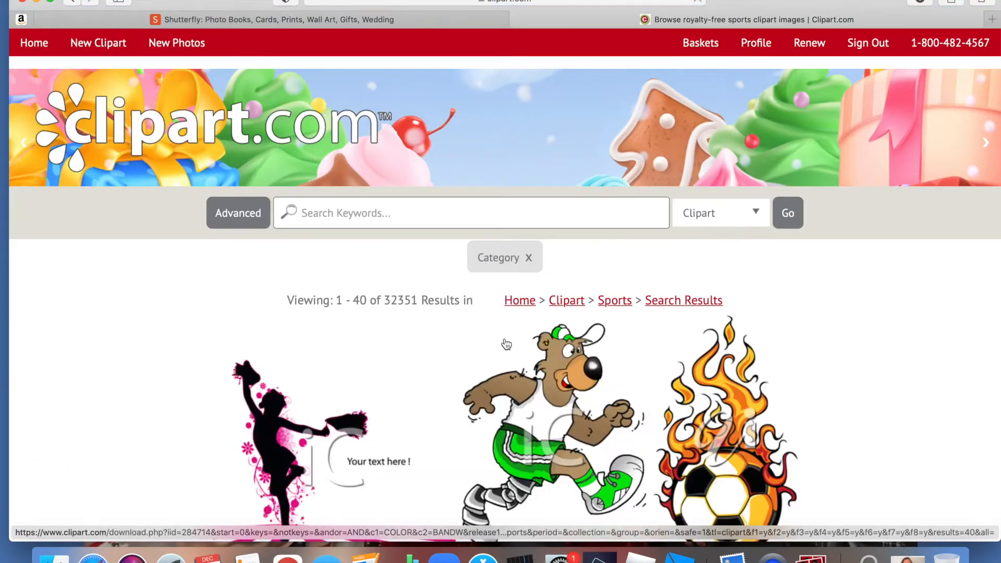
- Search the Sports category for "soccer" with the file type set to Clipart
scroll(507, 344, down, 3)
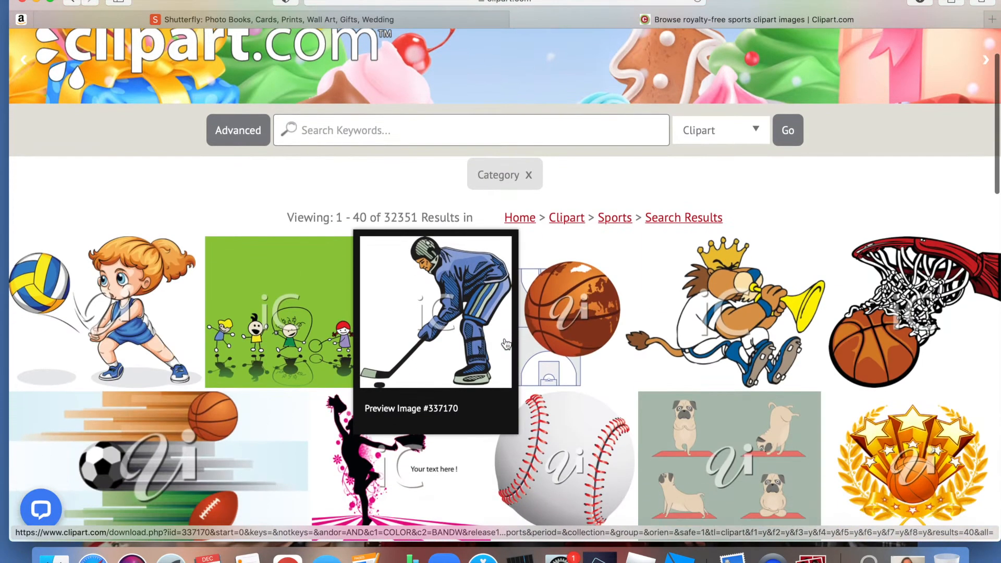
scroll(613, 336, down, 3)
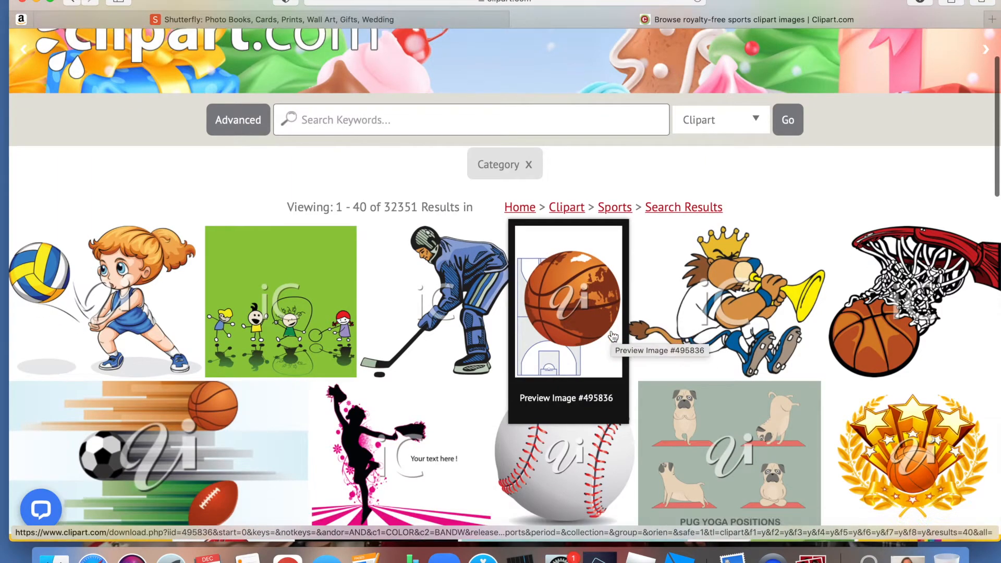
scroll(614, 336, down, 15)
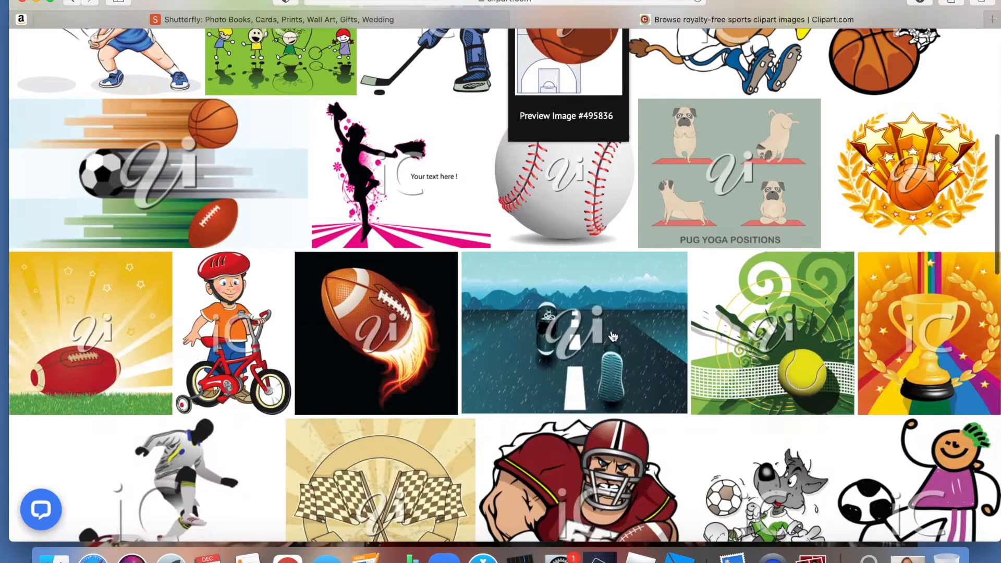
scroll(613, 336, down, 5)
scroll(613, 344, up, 20)
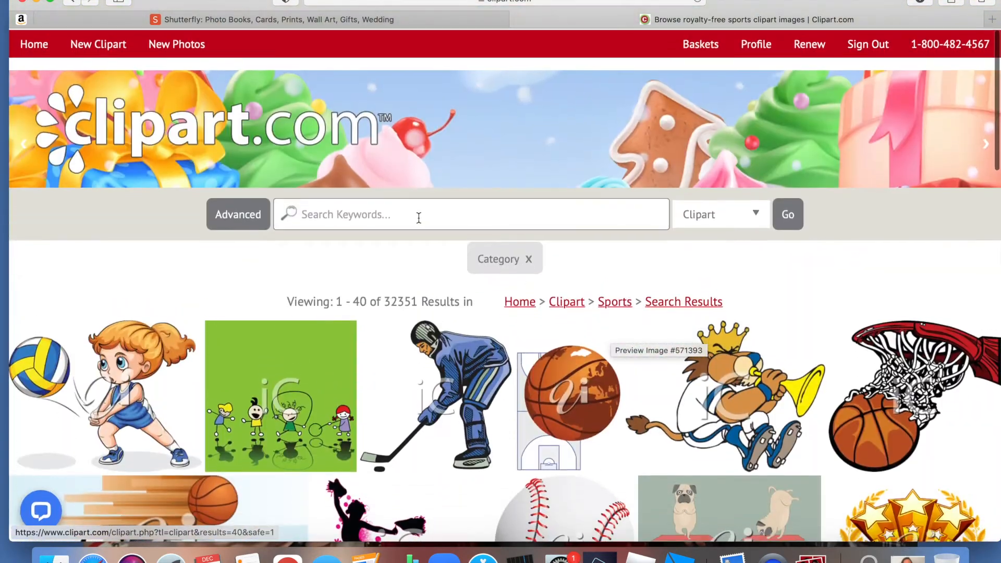
click(405, 214)
text(soccerball)
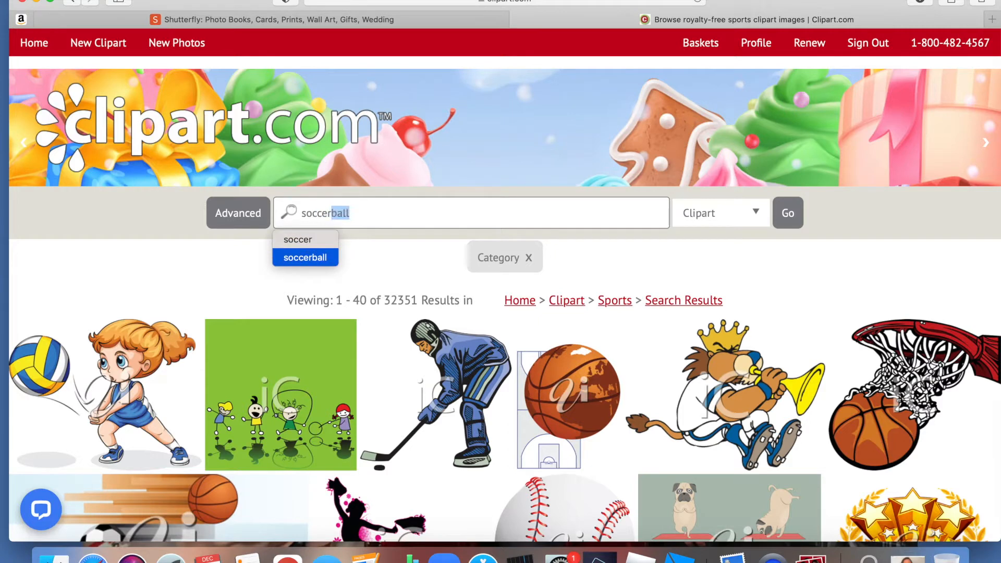
click(317, 240)
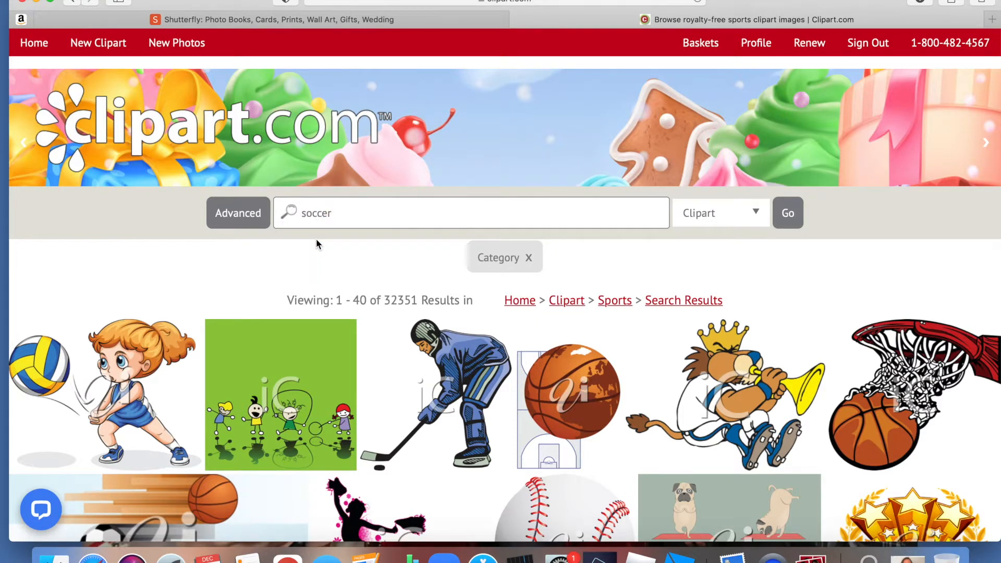
click(746, 223)
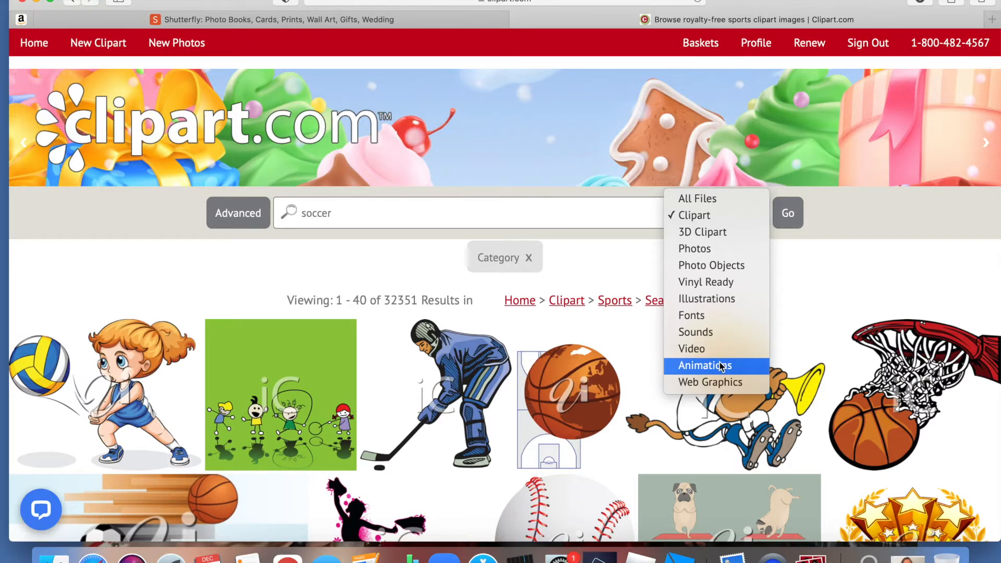
click(728, 216)
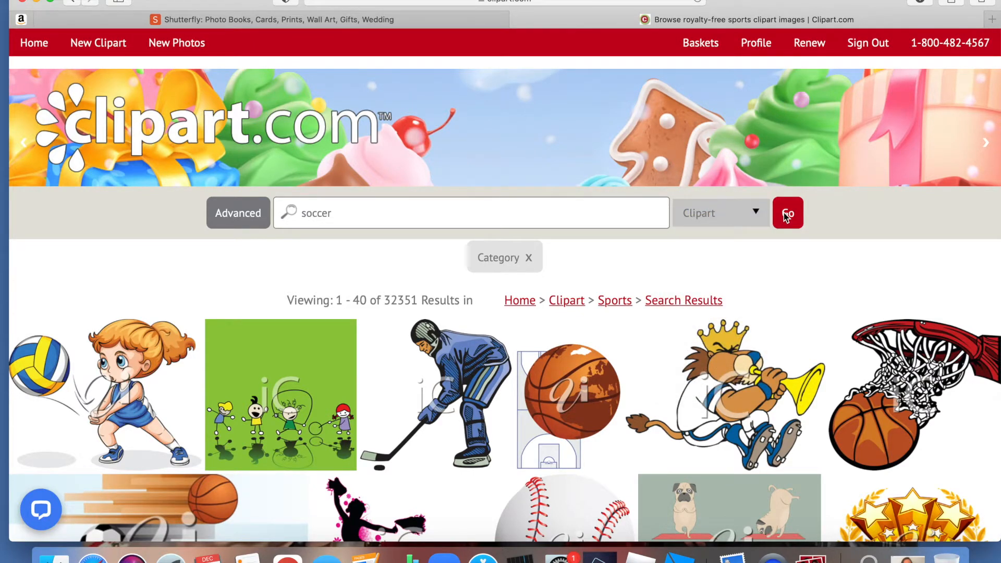
click(787, 216)
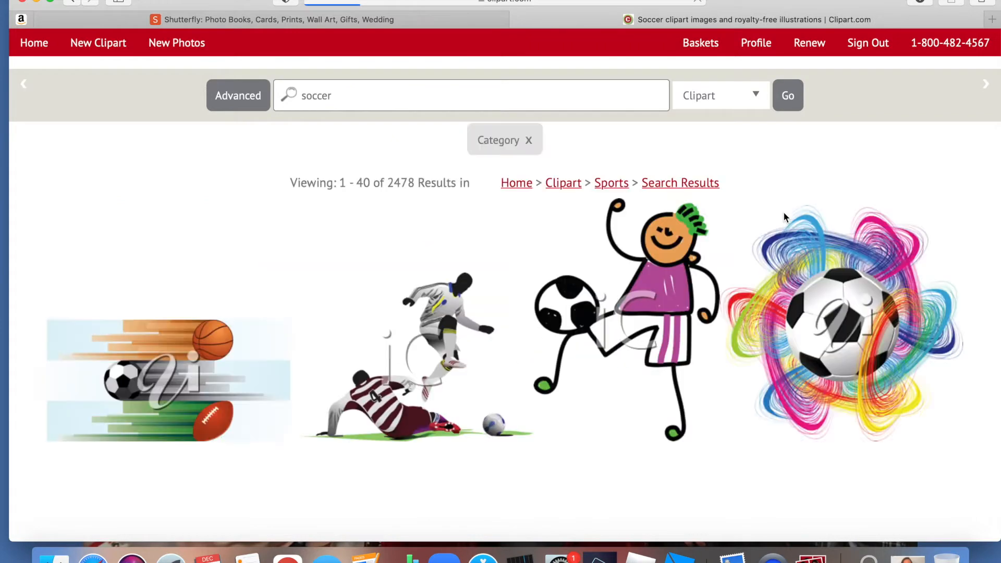
- Browse the soccer results and open the stick-figure boy in a red shirt holding a soccer ball
scroll(517, 357, down, 5)
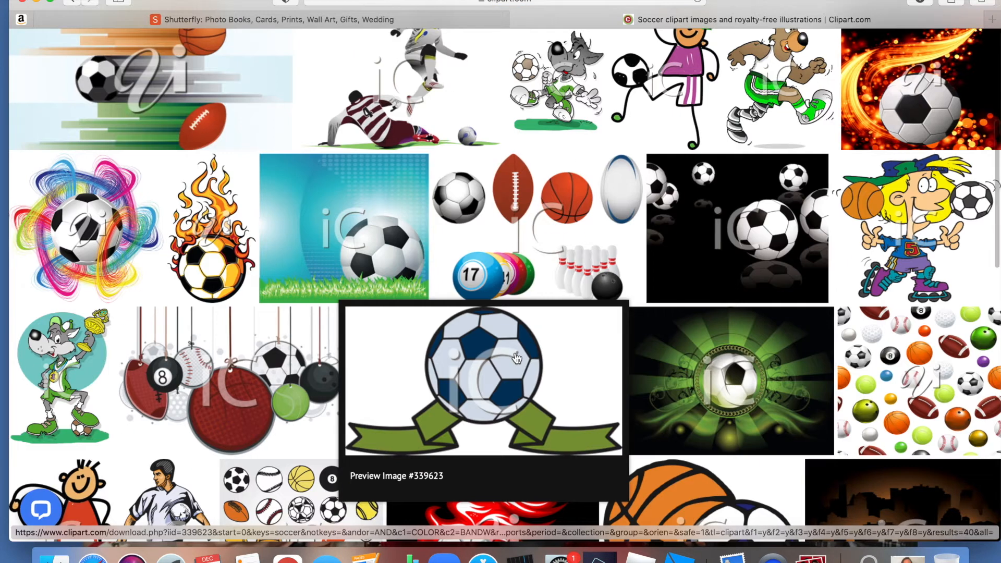
scroll(624, 336, up, 5)
scroll(625, 339, down, 6)
scroll(626, 339, down, 2)
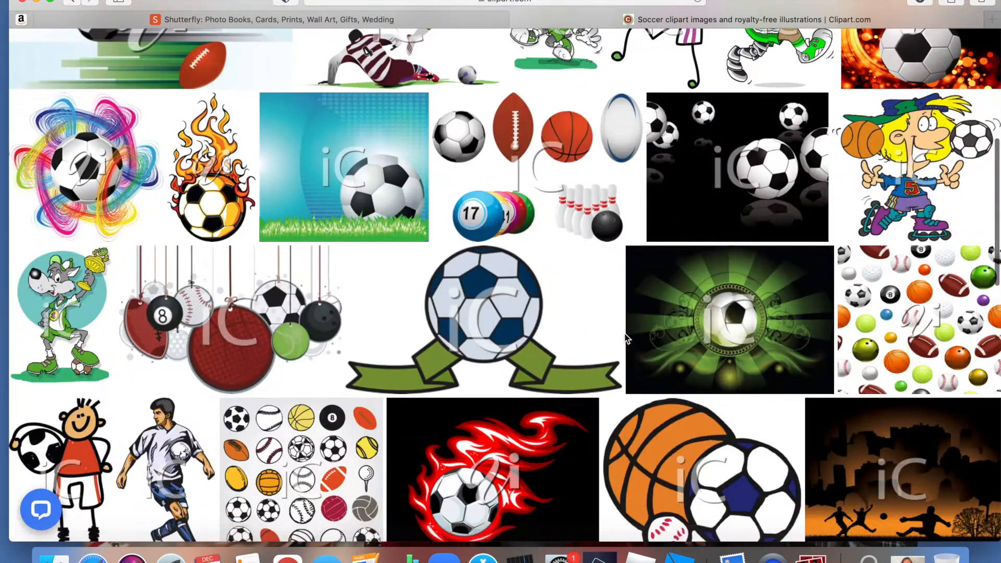
scroll(626, 339, down, 8)
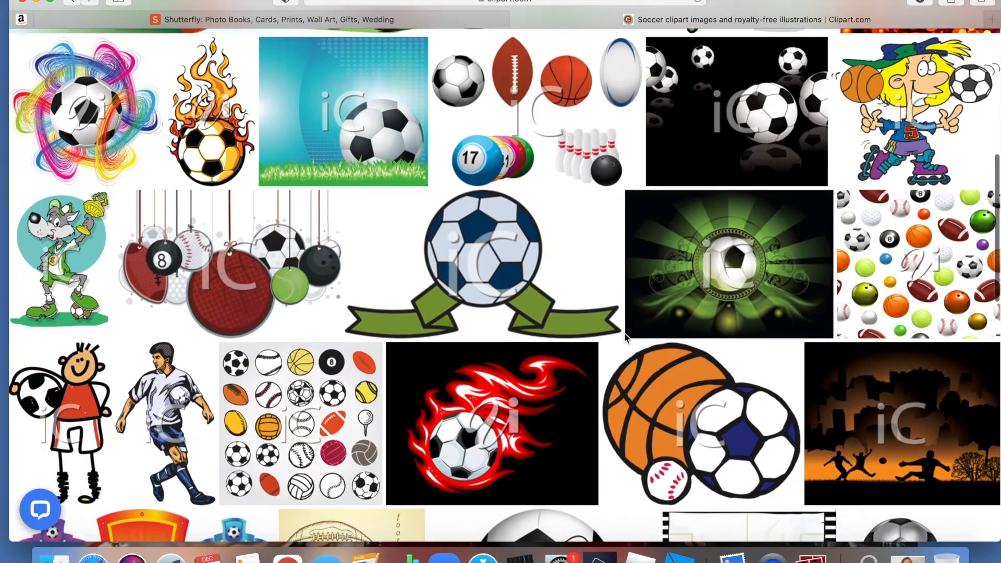
scroll(626, 339, down, 7)
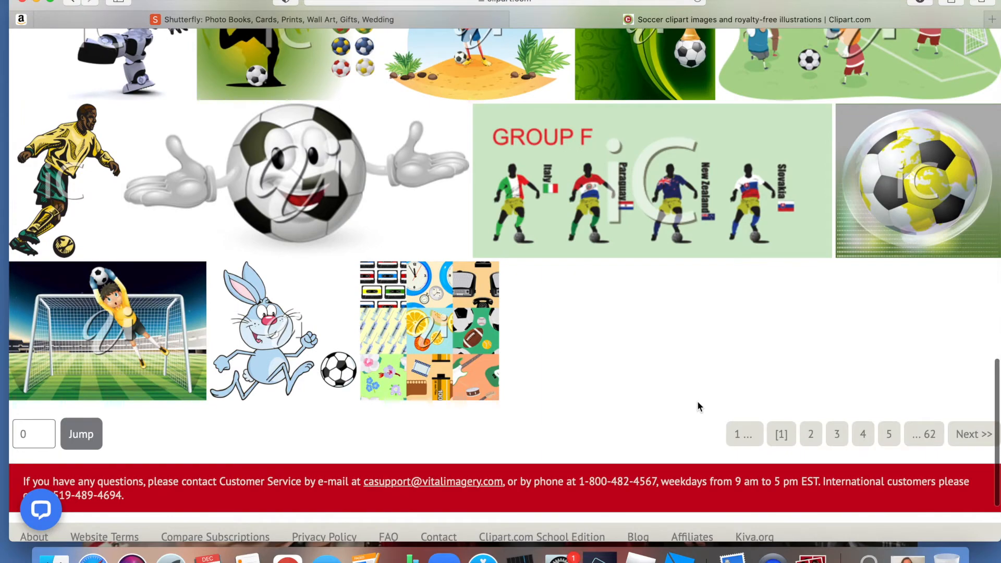
mouse_move(169, 348)
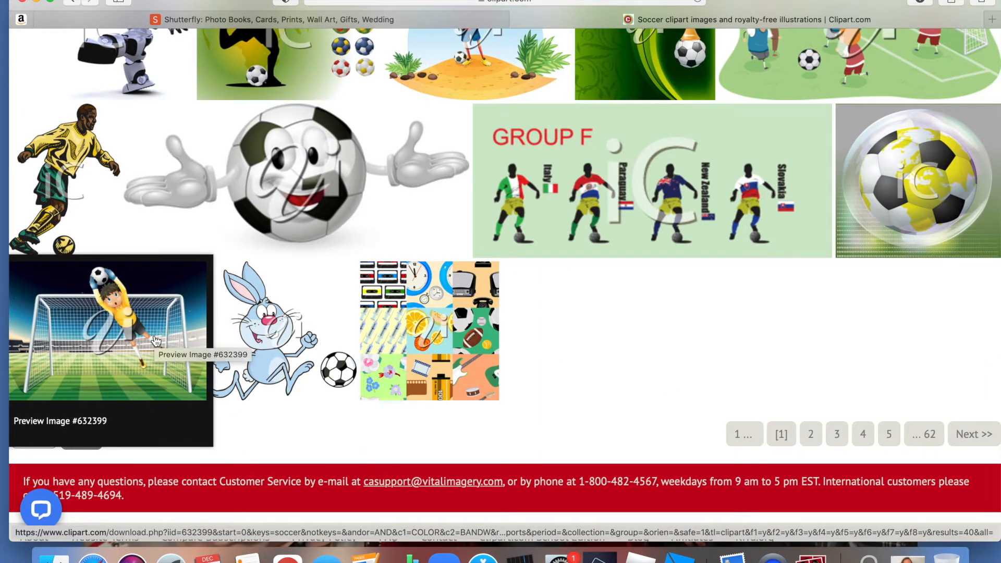
scroll(156, 341, up, 12)
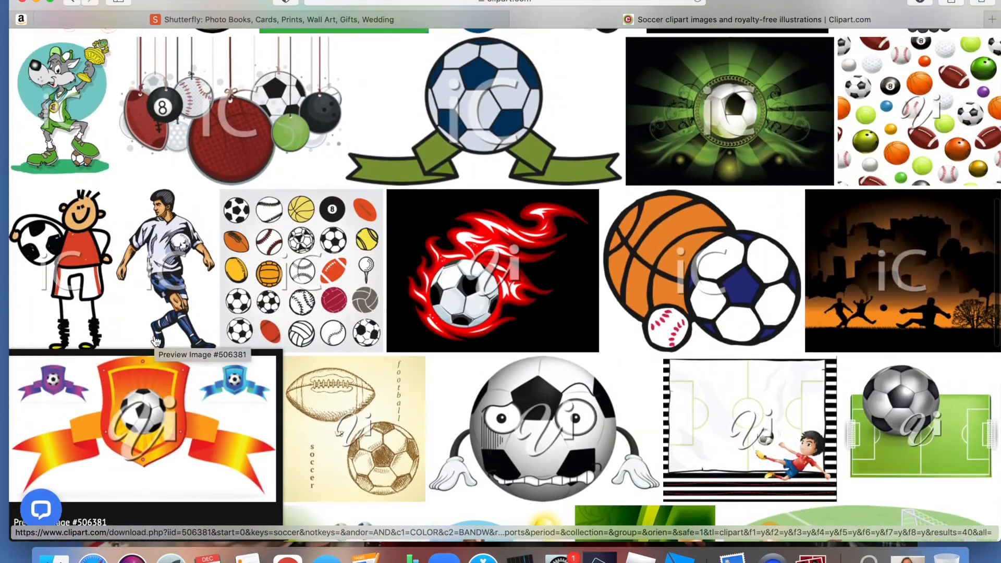
scroll(155, 341, up, 1)
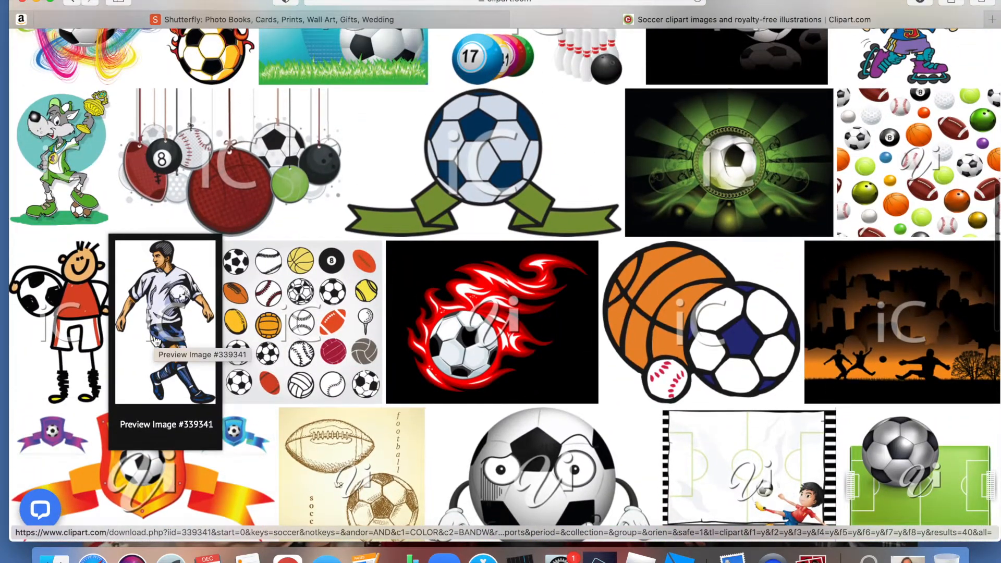
click(73, 347)
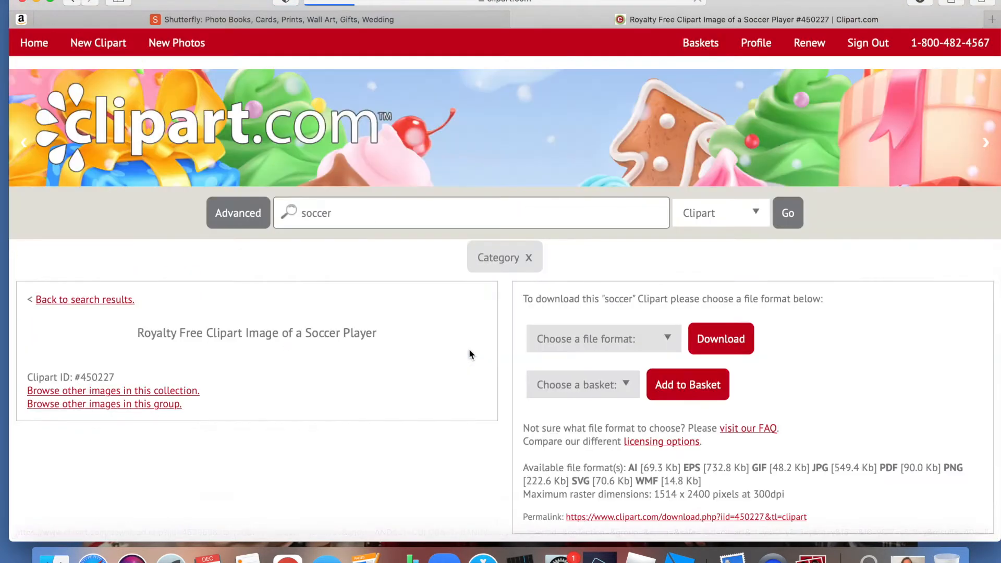
- Download the soccer player image in JPG format at a size of 400 pixels
click(657, 343)
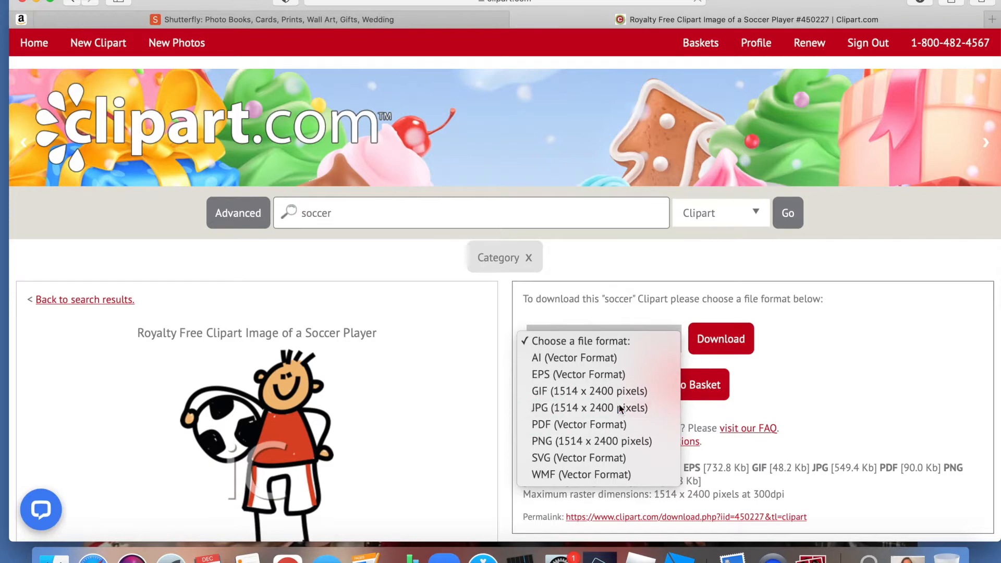
click(621, 407)
click(748, 339)
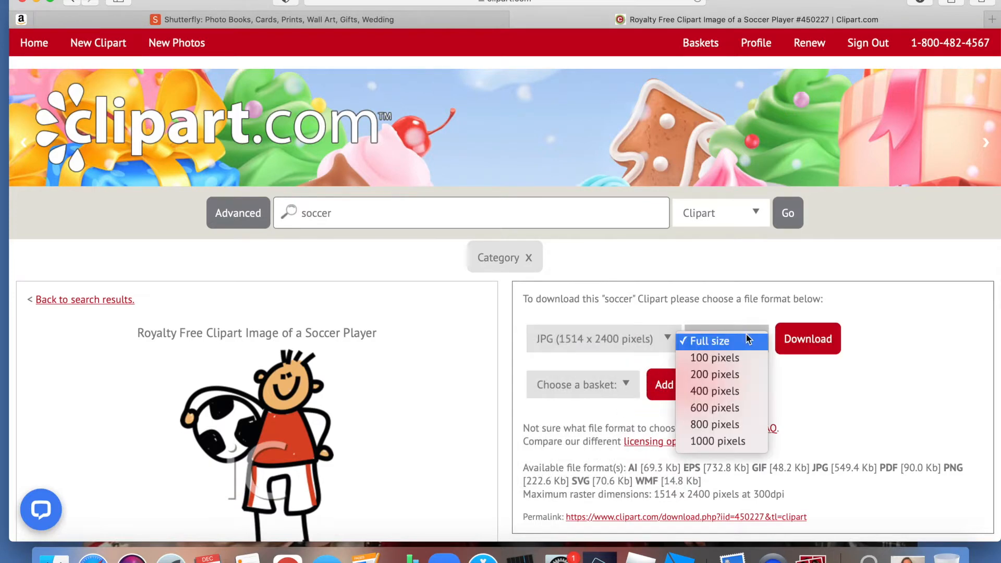
click(734, 391)
click(787, 346)
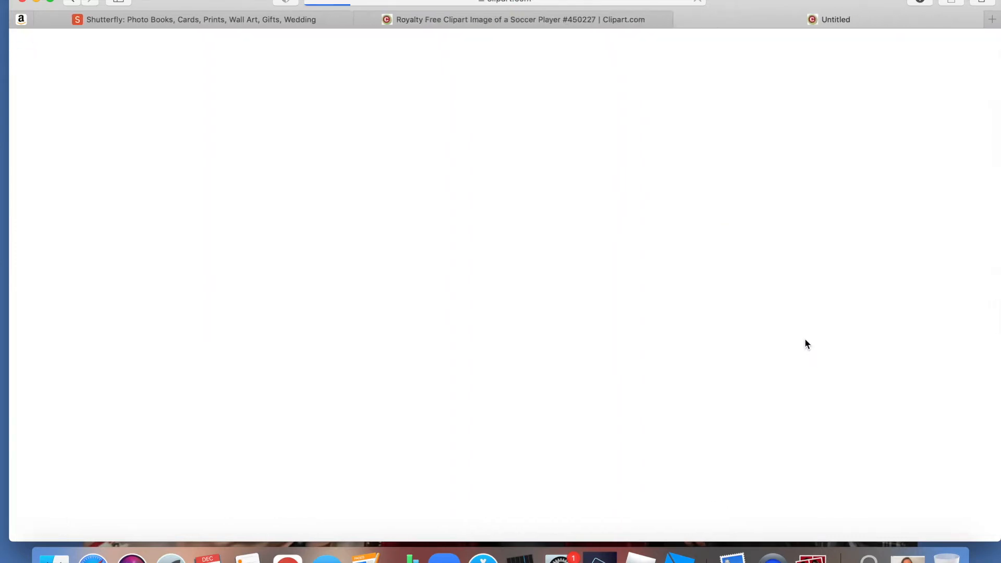
- Save the downloaded soccer player image to the Desktop as "soccerboy"
right_click(528, 119)
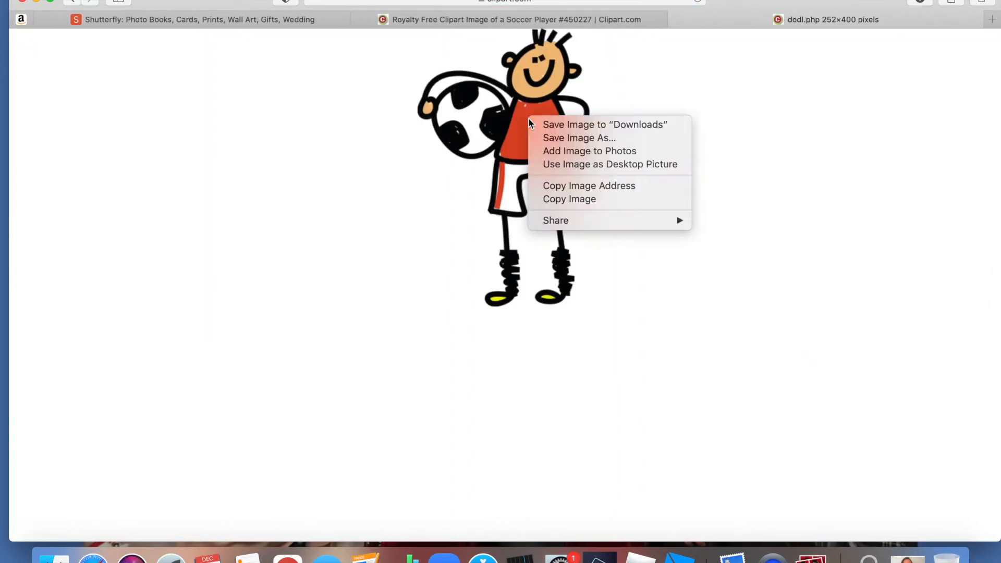
click(545, 139)
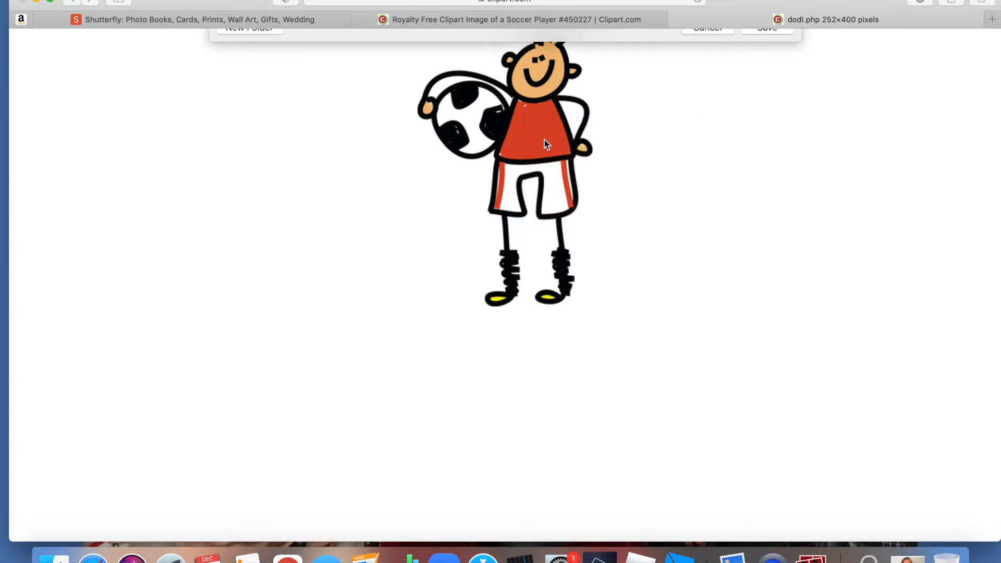
text(soccerboy)
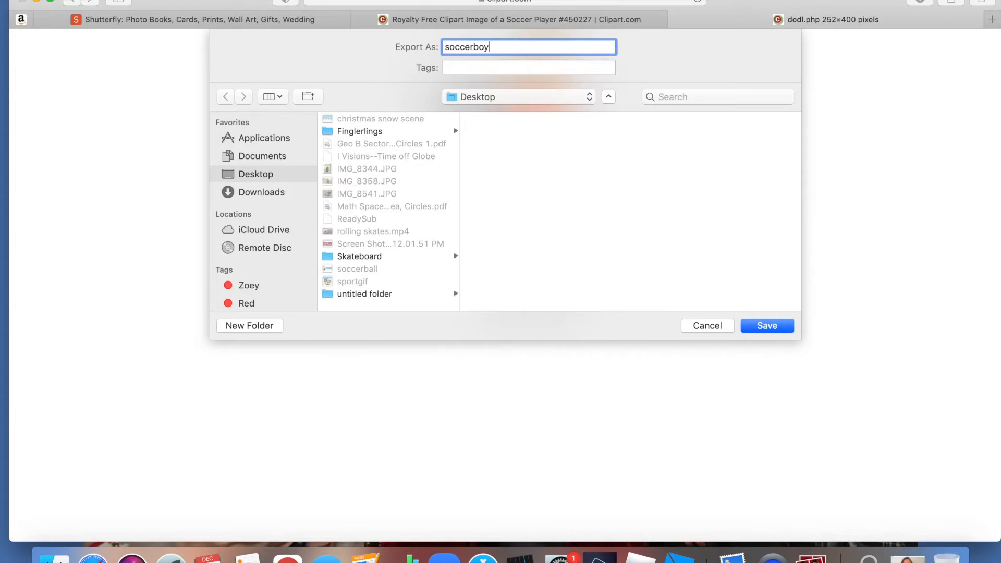
click(754, 328)
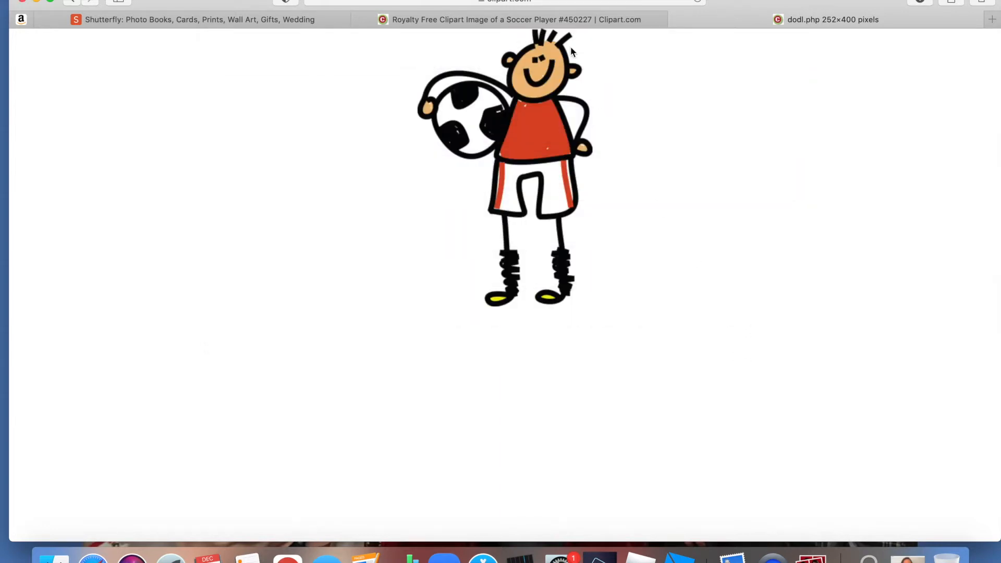
- Switch to the Shutterfly site and open the My Account page
mouse_move(302, 23)
click(302, 23)
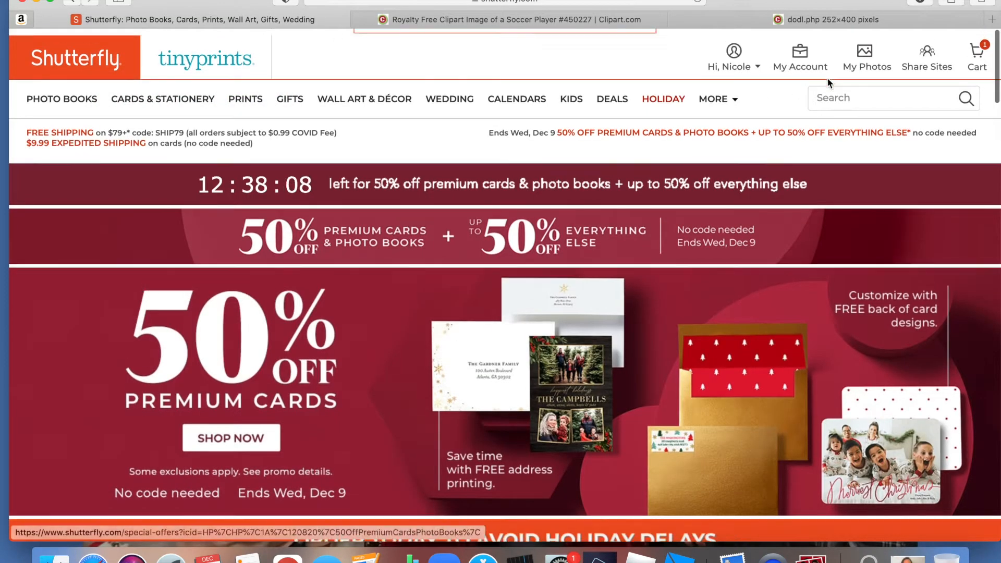
click(799, 56)
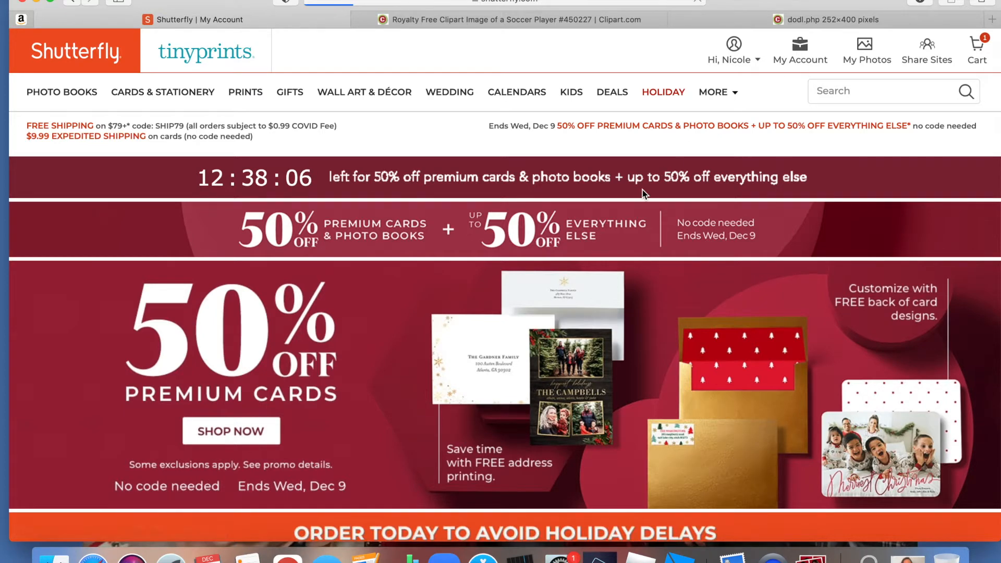
- Open the "Copy of 8x8 Hardcover" photo book from the account's saved projects for editing
scroll(569, 268, down, 8)
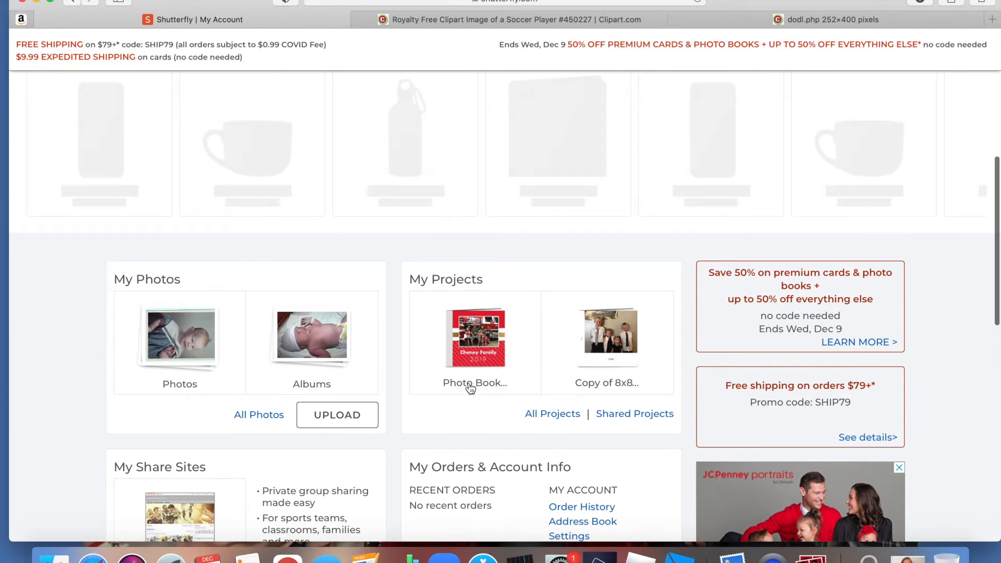
click(470, 383)
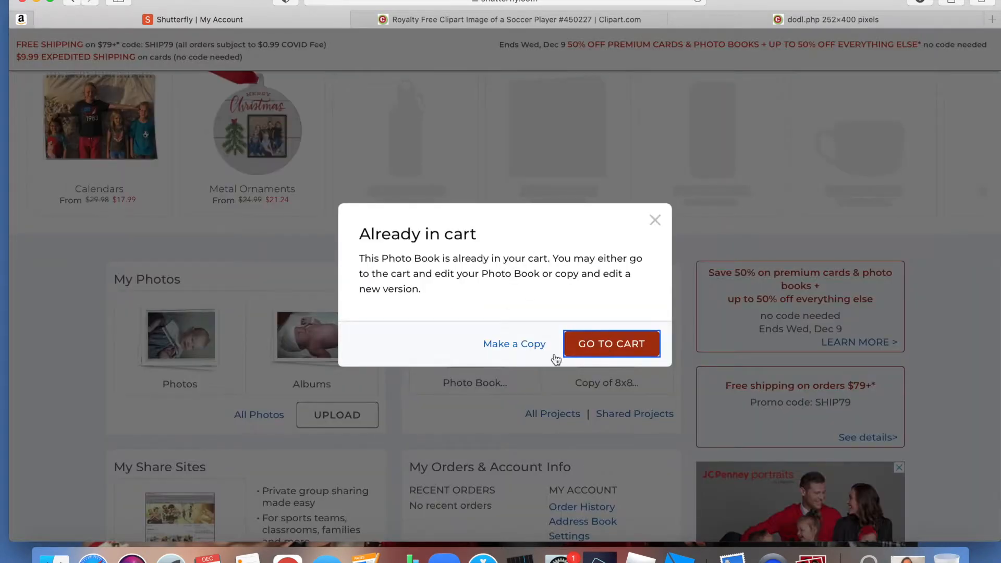
click(655, 220)
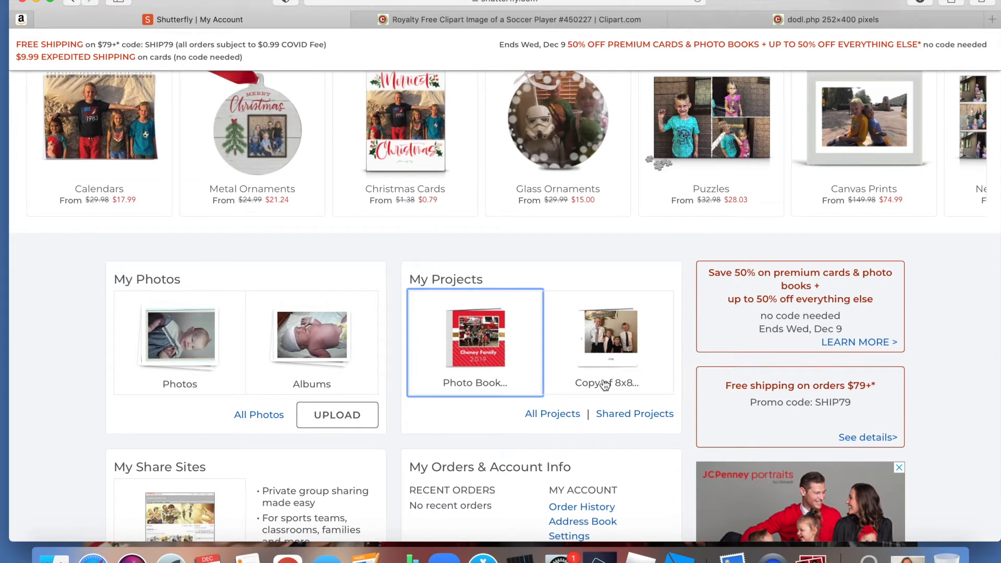
click(611, 349)
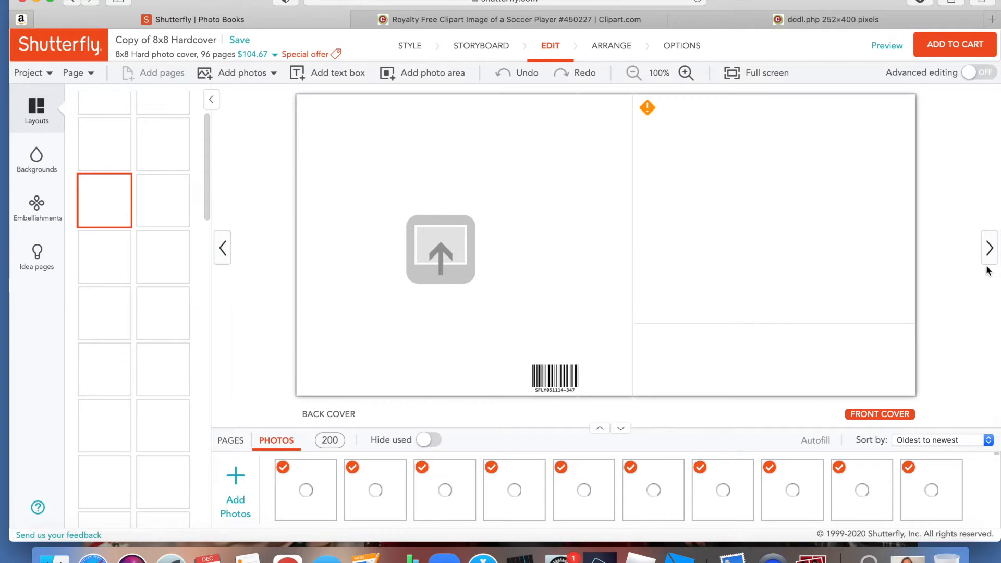
- Page through the photo book from the cover to pages 16 and 17 to examine its photo pages
click(989, 248)
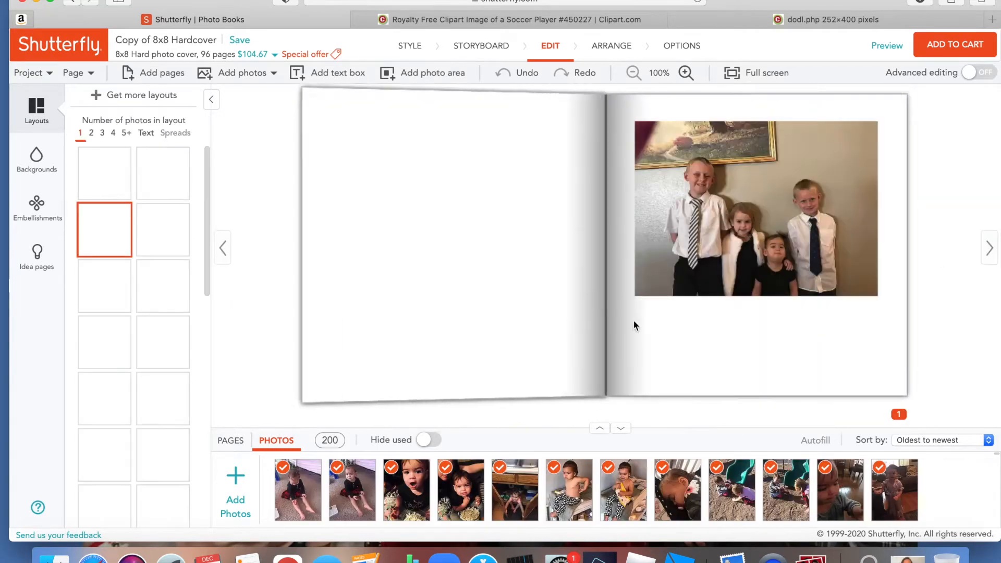
click(990, 248)
click(990, 249)
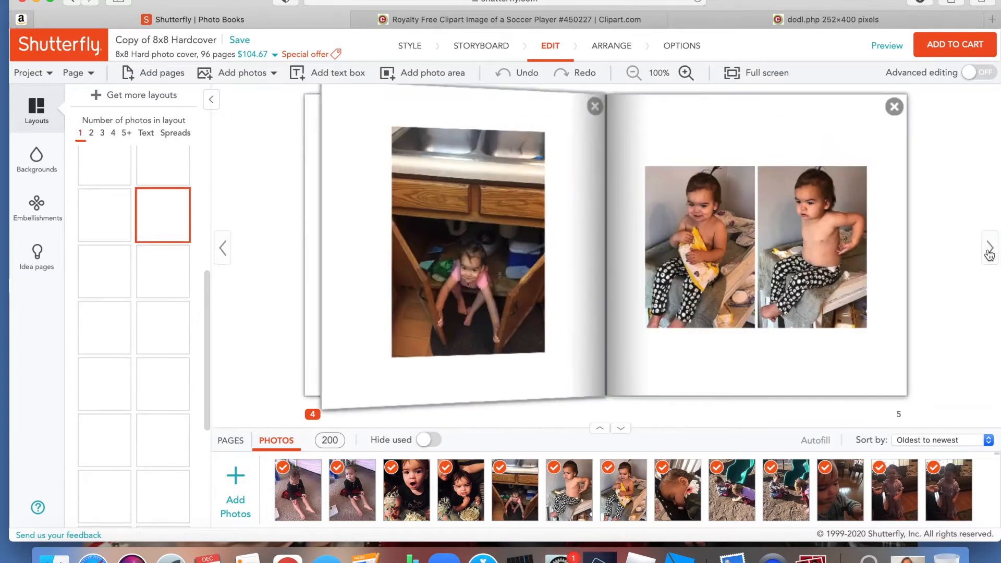
click(990, 249)
click(990, 250)
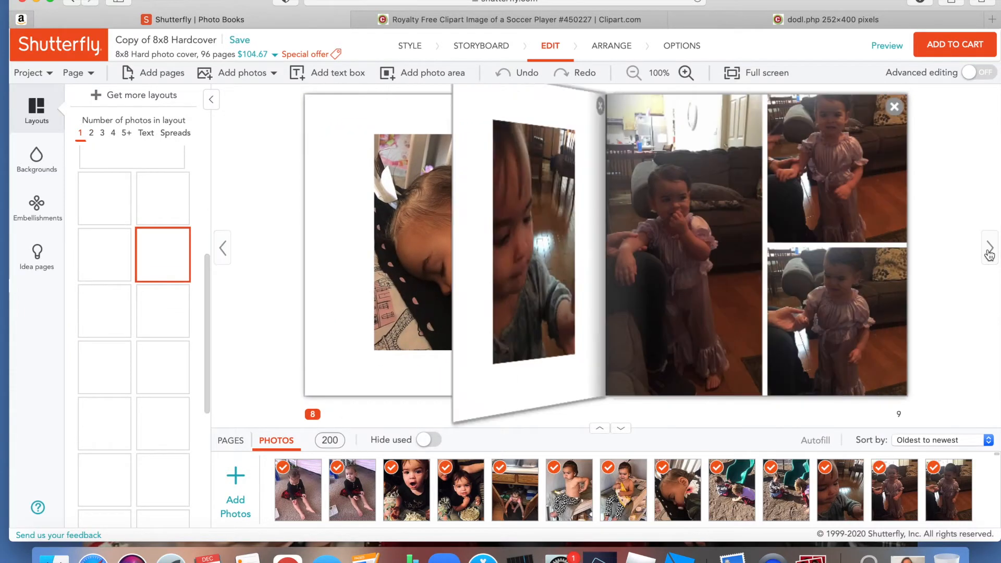
click(990, 250)
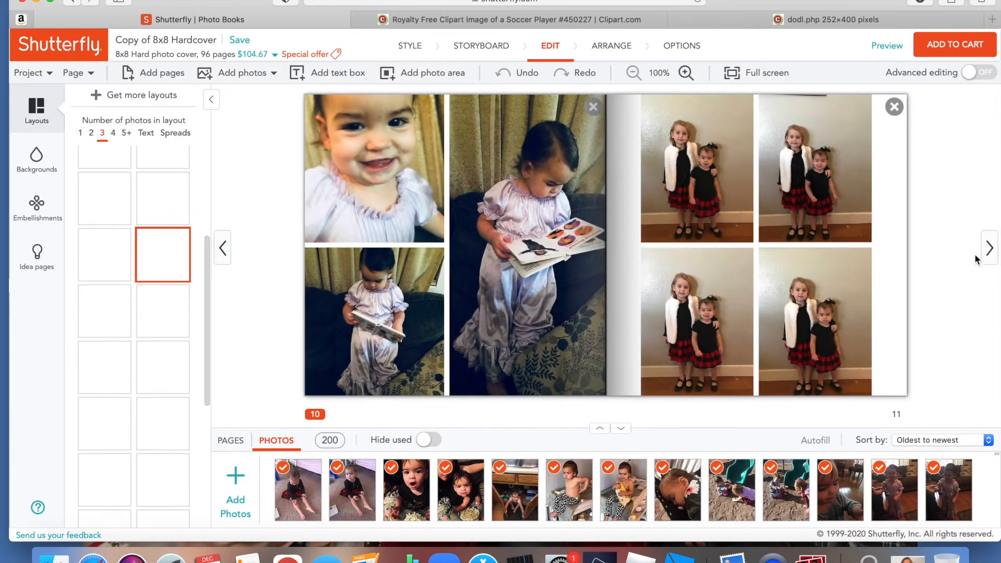
click(991, 256)
click(990, 256)
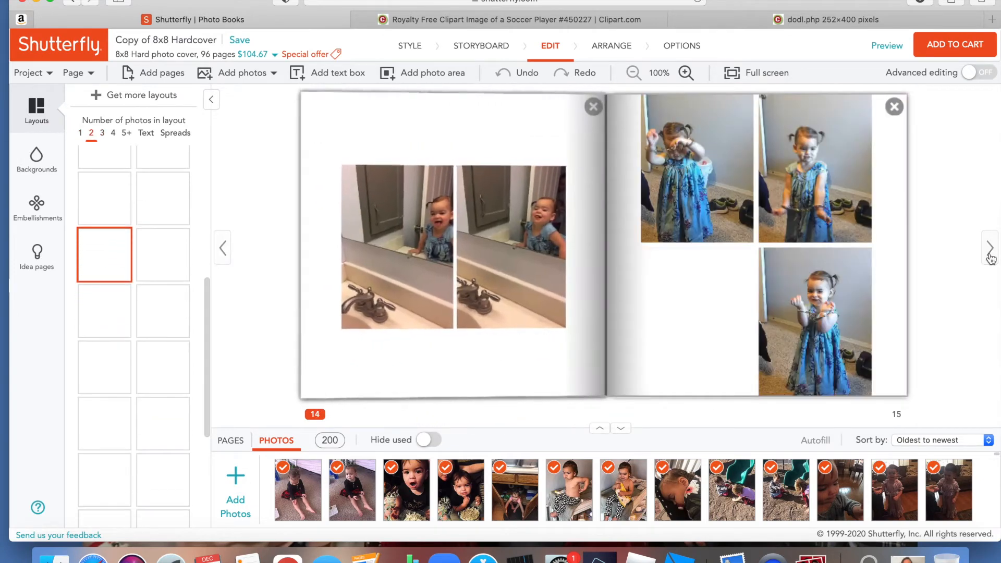
click(990, 256)
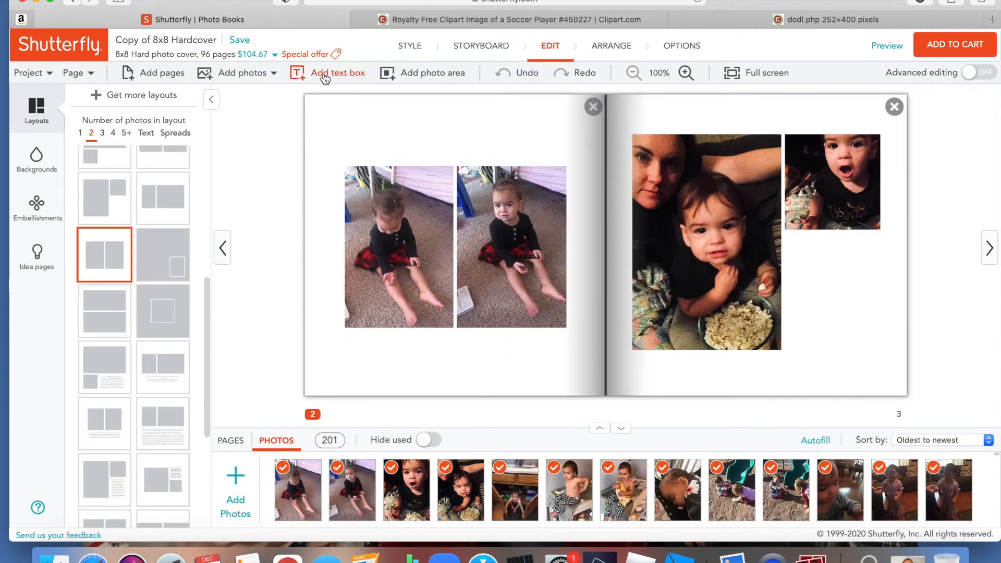
- Add the soccer player image to the project's photos and put a new photo area below the small popcorn photo on page 3
click(254, 75)
click(421, 74)
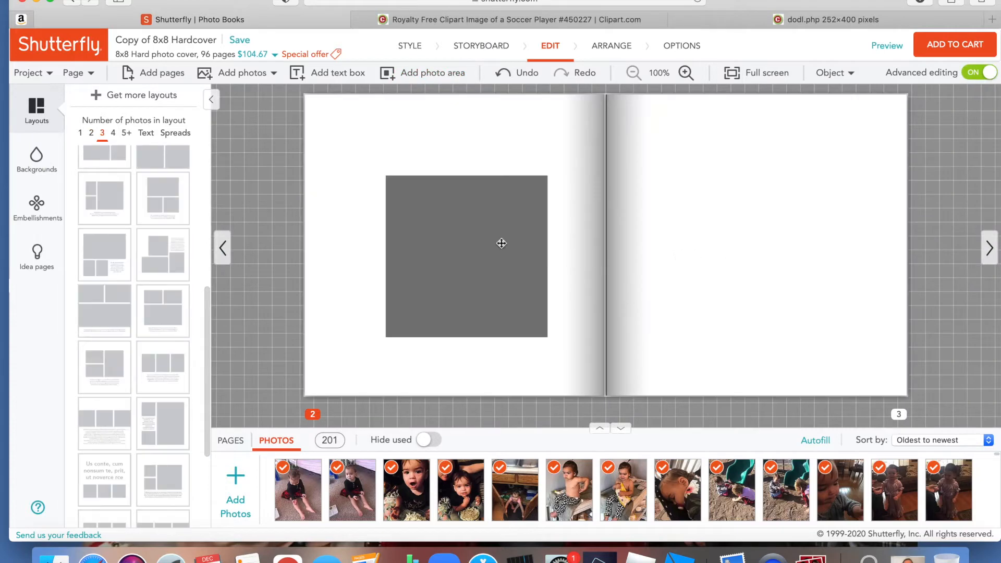
click(501, 243)
drag(821, 291, 852, 298)
drag(735, 310, 781, 310)
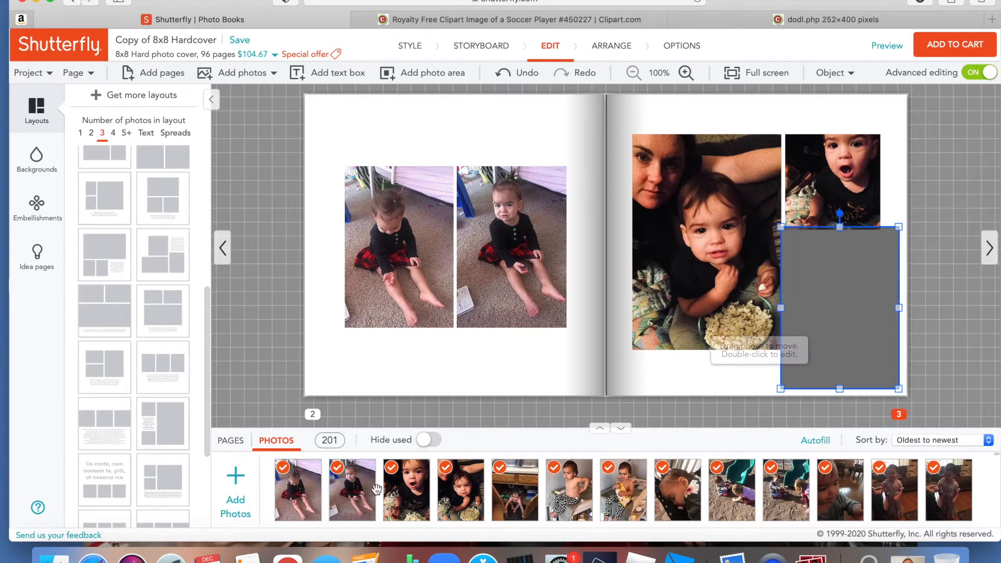
- Hide the used photos, place the soccer clipart in the new photo area on page 3, and fit it below the small photo
click(426, 440)
drag(283, 507, 837, 298)
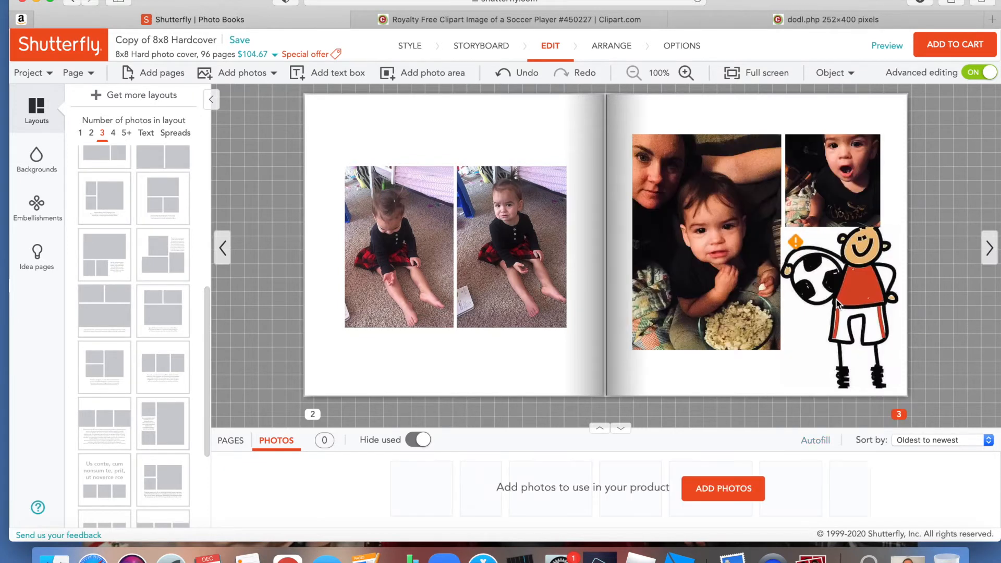
click(826, 289)
drag(780, 226, 812, 270)
drag(864, 318, 843, 289)
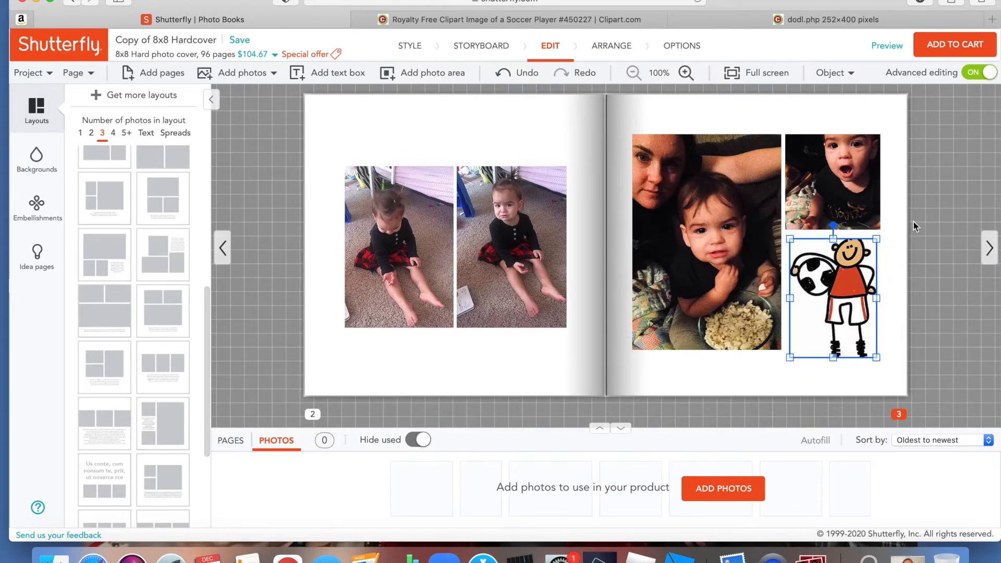
drag(854, 266, 834, 220)
drag(848, 277, 849, 291)
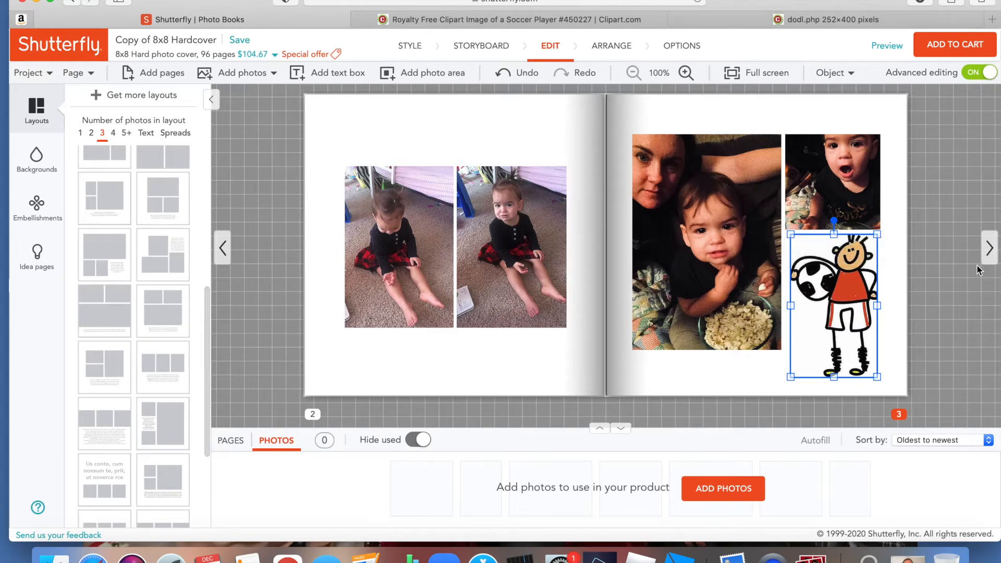
- Add 1 page after page 4 of the photo book
click(989, 249)
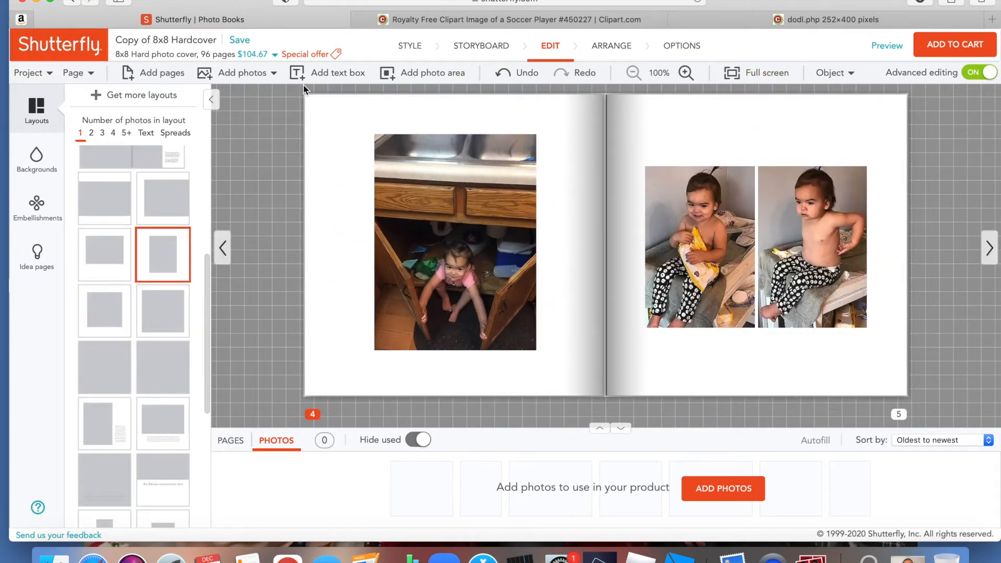
click(169, 75)
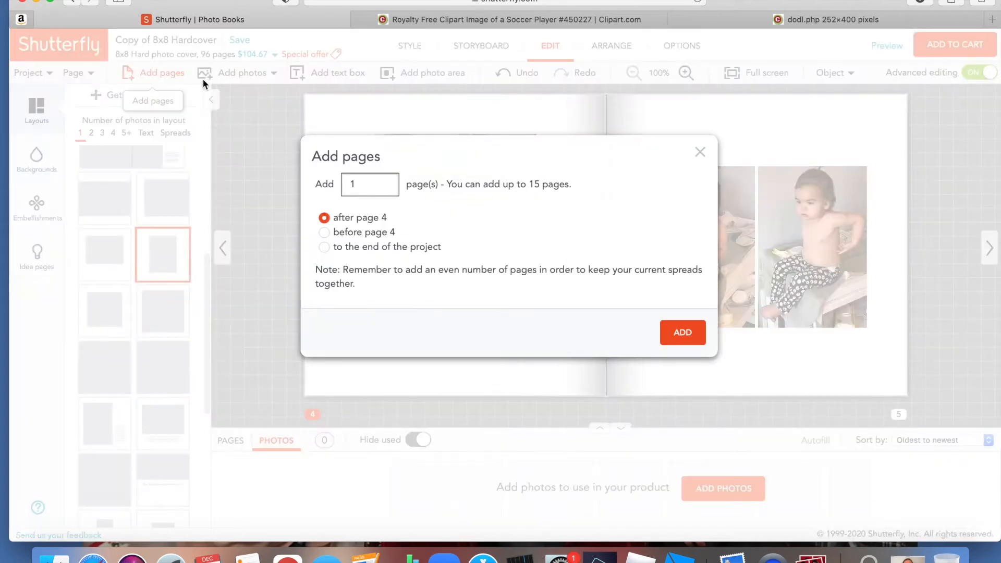
click(681, 336)
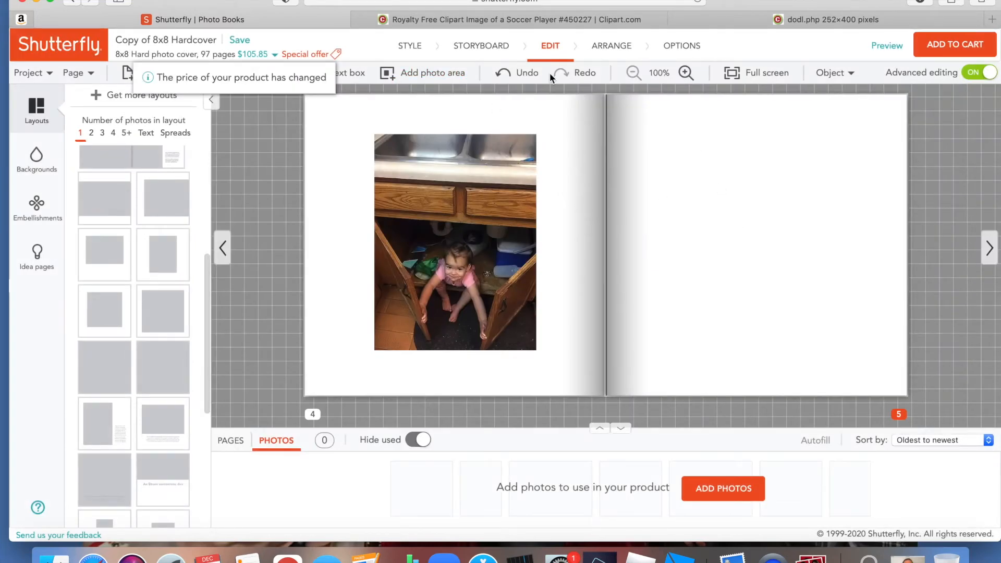
- Switch to Clipart.com and search the clipart for "christmas"
click(241, 76)
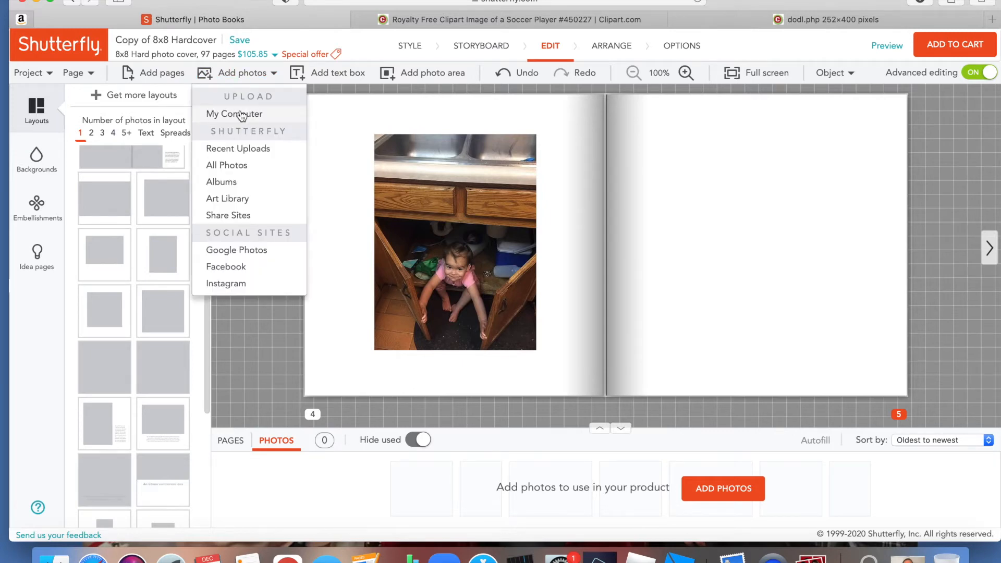
click(492, 19)
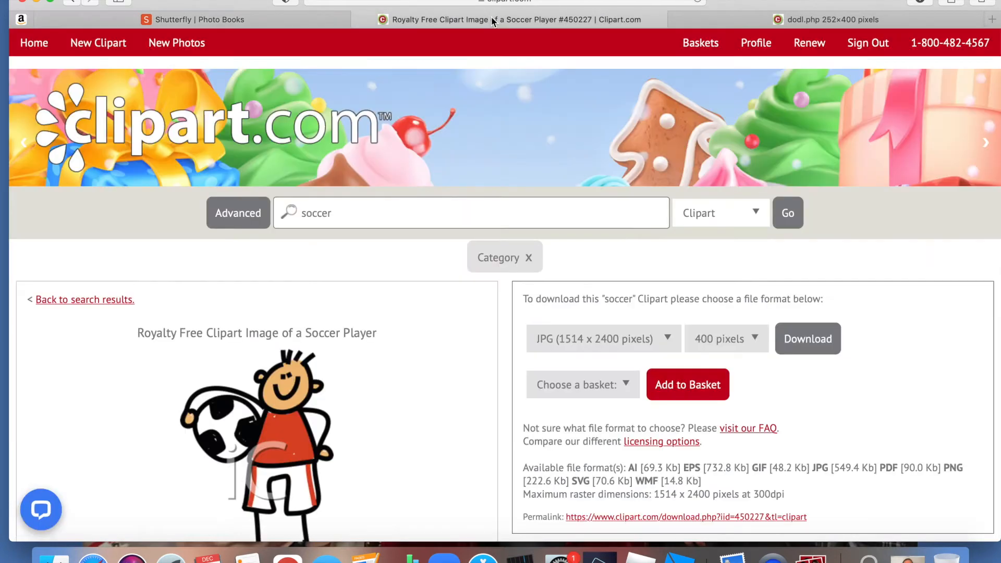
triple_click(423, 225)
text(c)
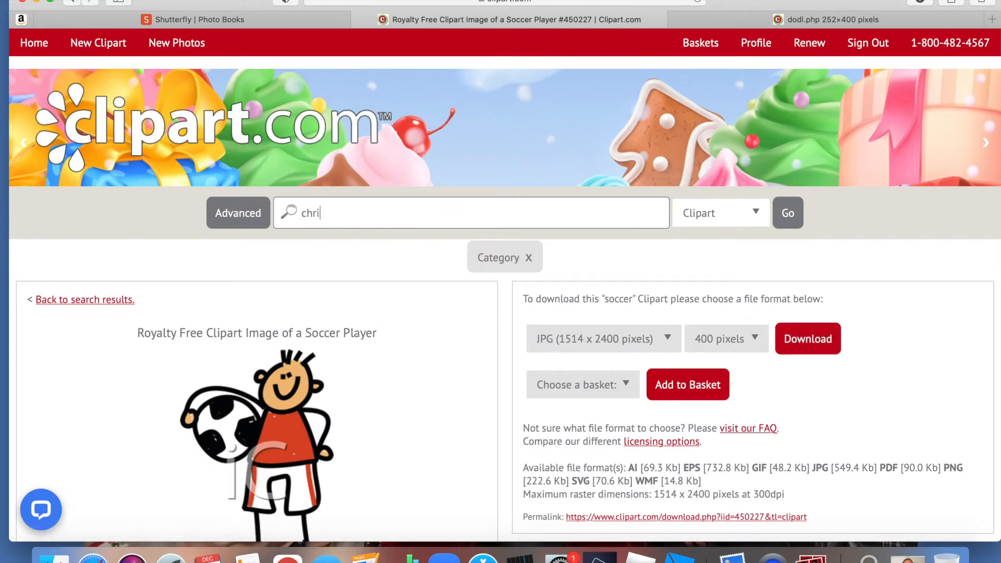
key(Return)
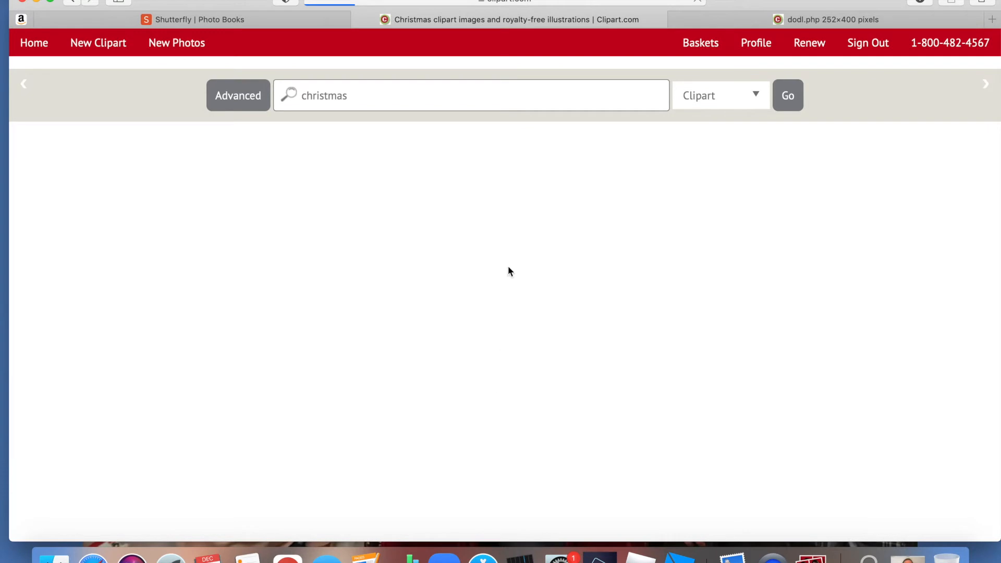
- Browse the Christmas results and open the purple seamless pattern with Santa Clauses, a cat and presents
scroll(480, 339, down, 5)
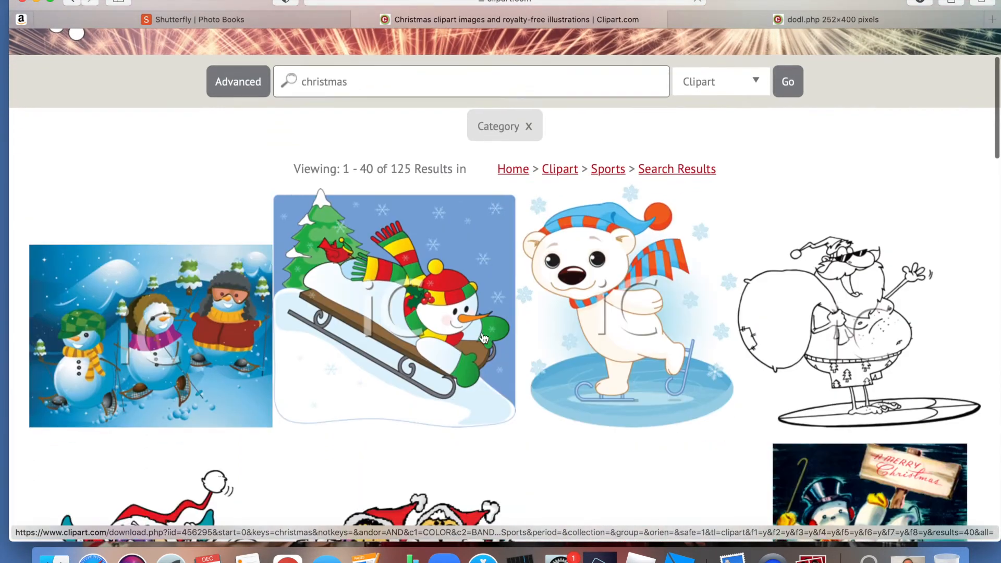
scroll(482, 336, down, 1)
scroll(483, 336, up, 1)
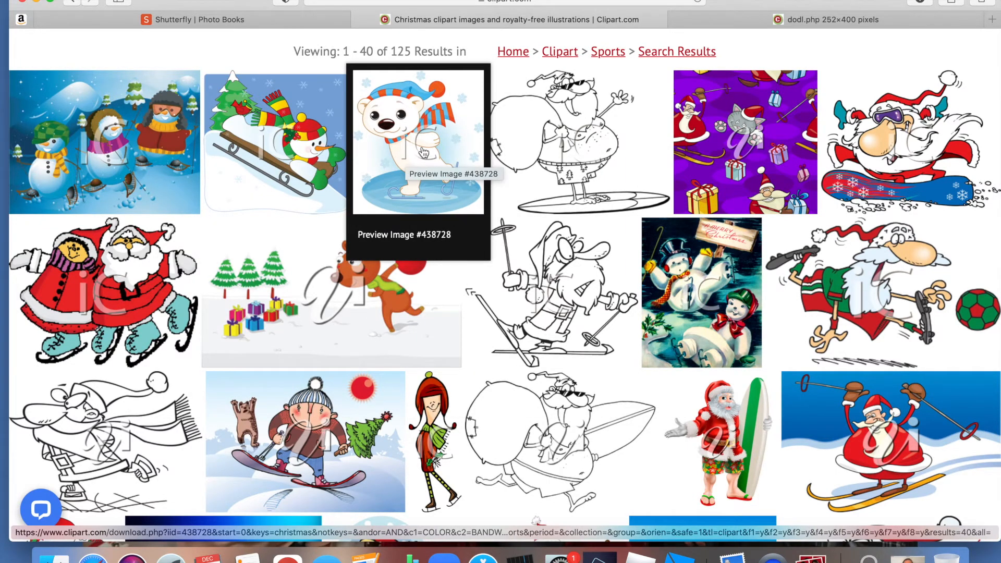
click(769, 144)
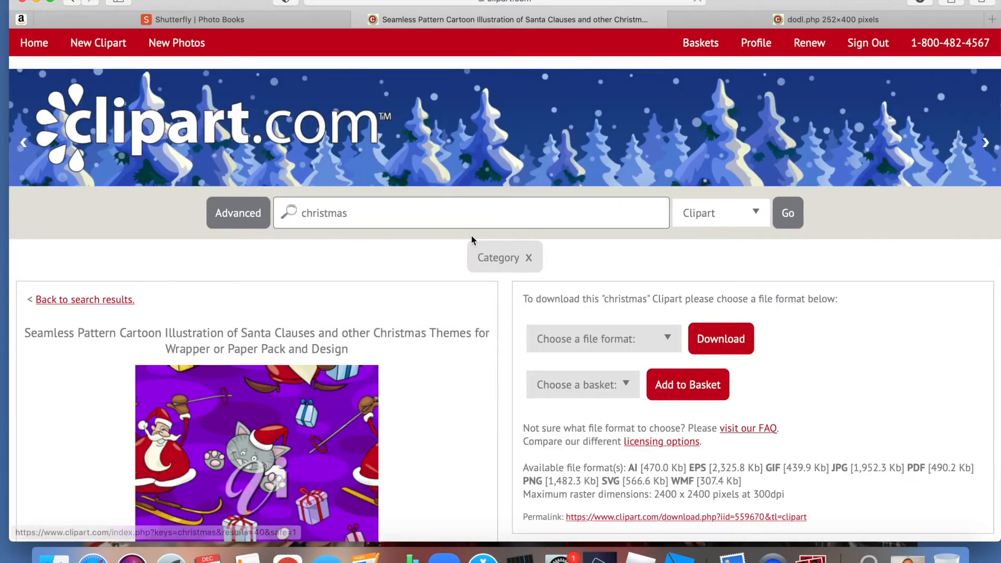
scroll(282, 336, down, 3)
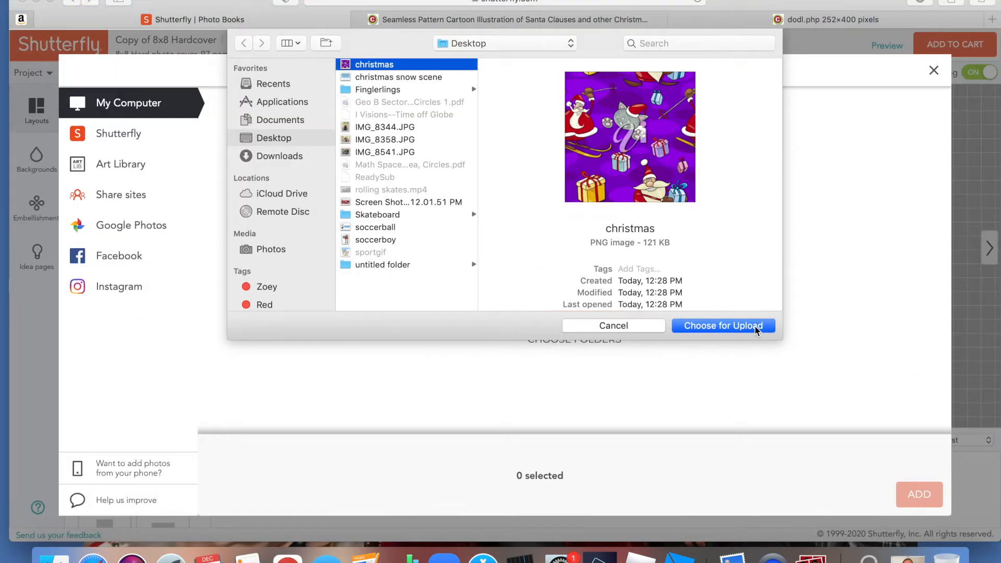
- Upload the "christmas" image from the Desktop to the Shutterfly project and try it out on the blank page 5
click(755, 327)
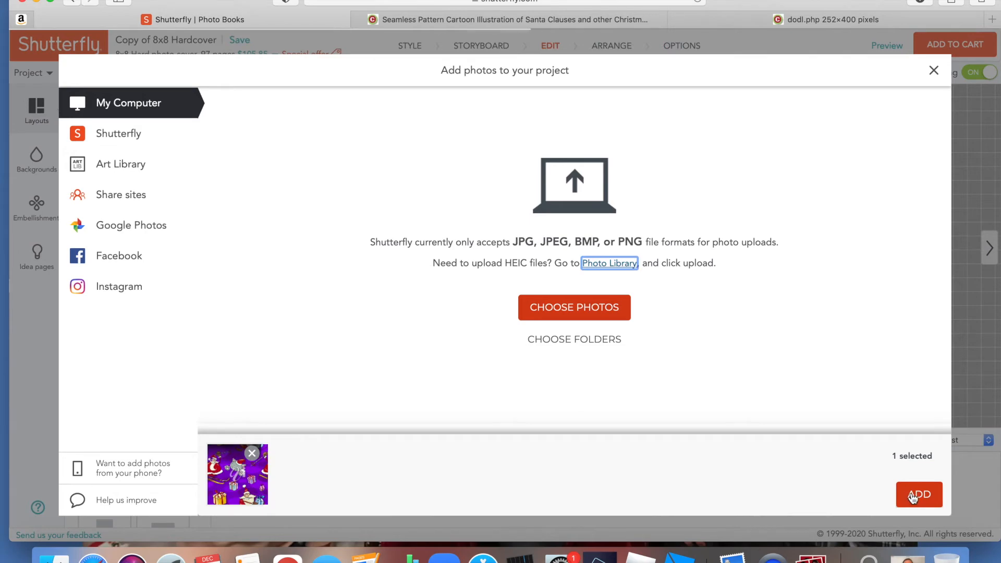
click(912, 496)
click(631, 282)
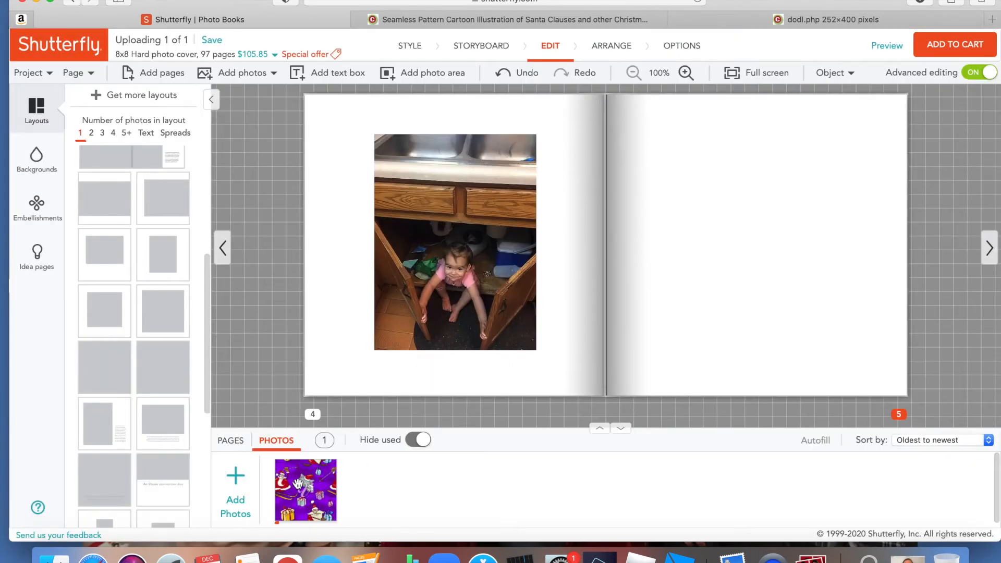
drag(301, 487, 702, 201)
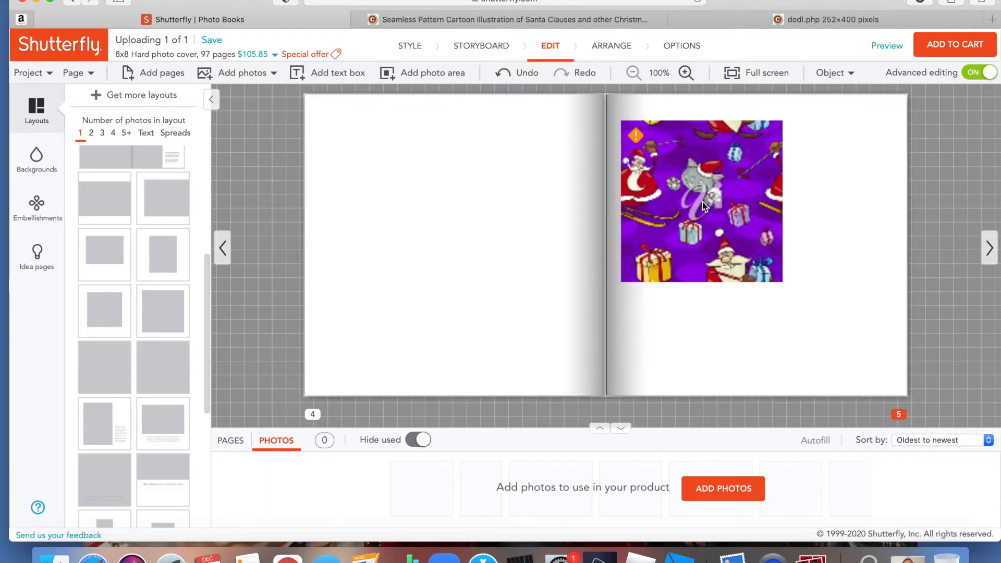
click(702, 201)
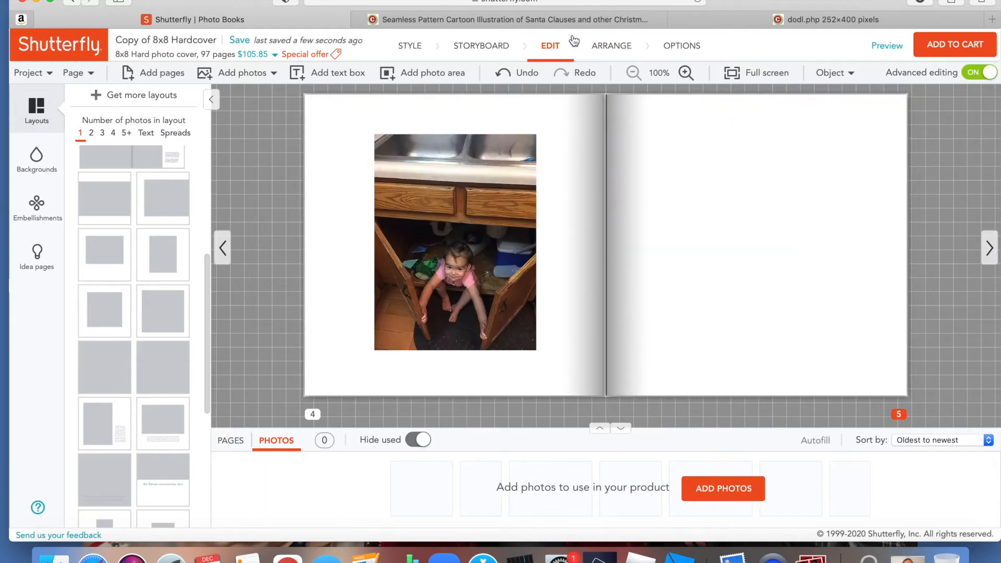
- Switch back to Clipart.com and download the purple Santa pattern in JPG format at full size
click(569, 21)
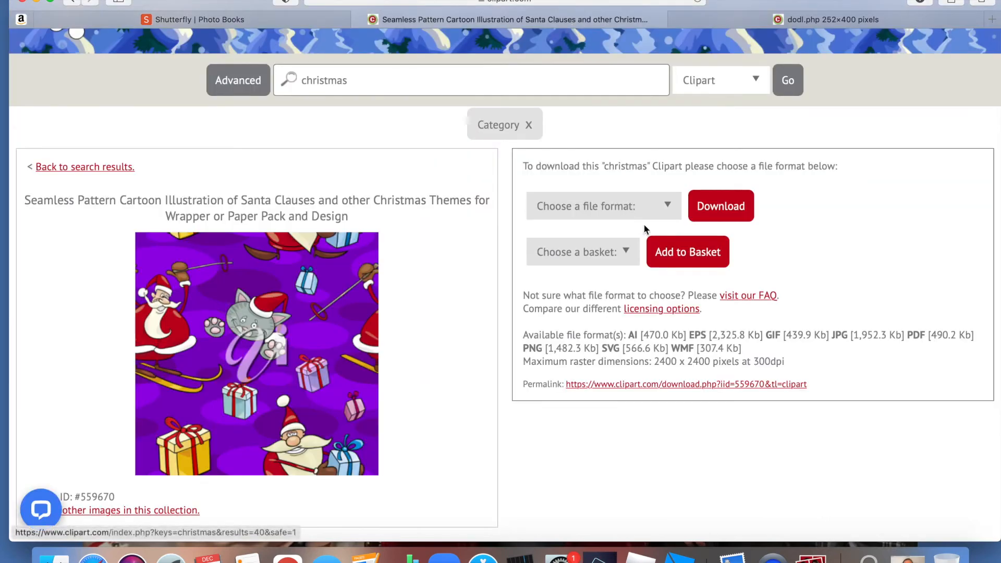
click(658, 210)
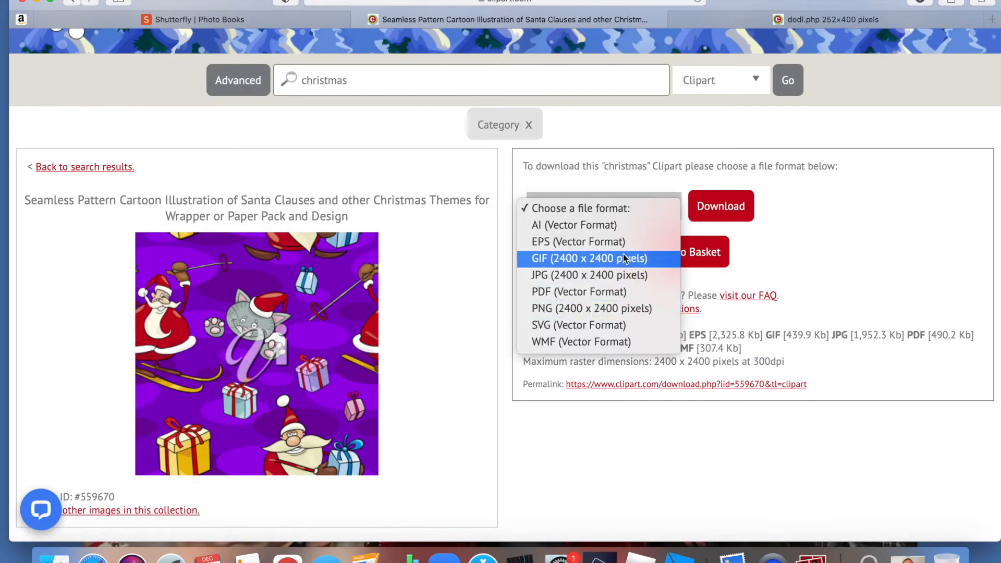
click(624, 276)
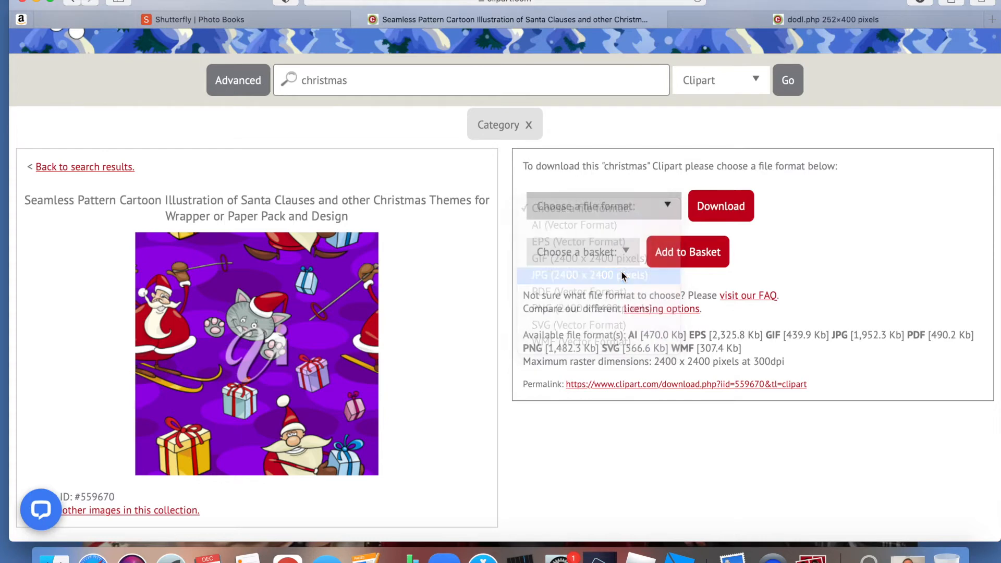
click(751, 207)
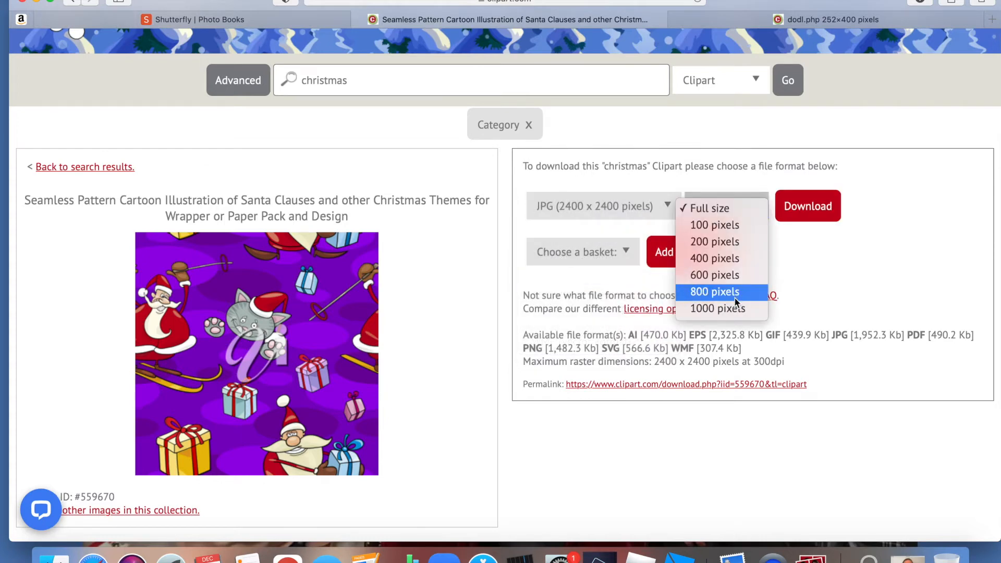
click(818, 215)
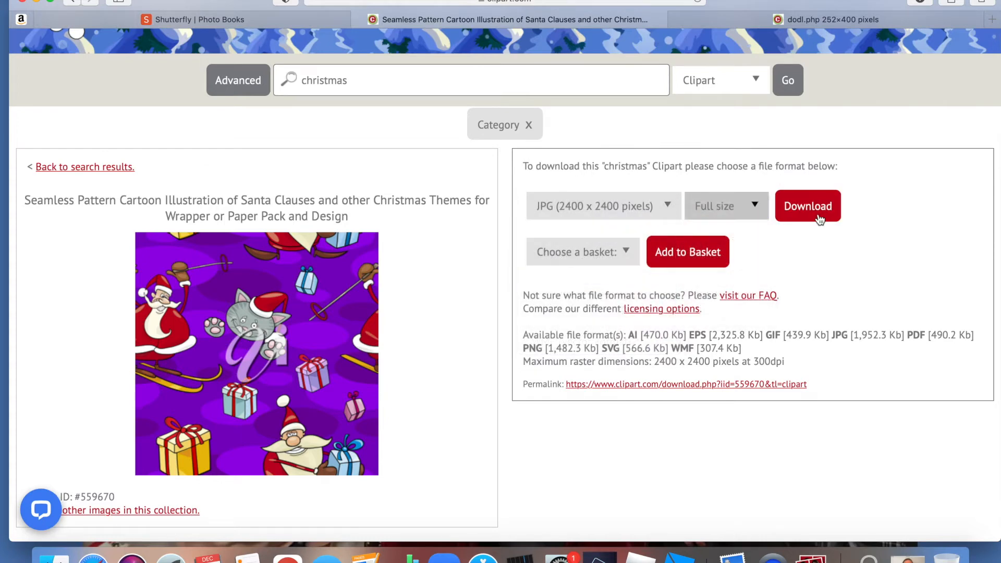
- Download the purple Santa pattern, close the soccer player image page, and save the pattern to the Desktop as xmas_pattern_06
click(820, 218)
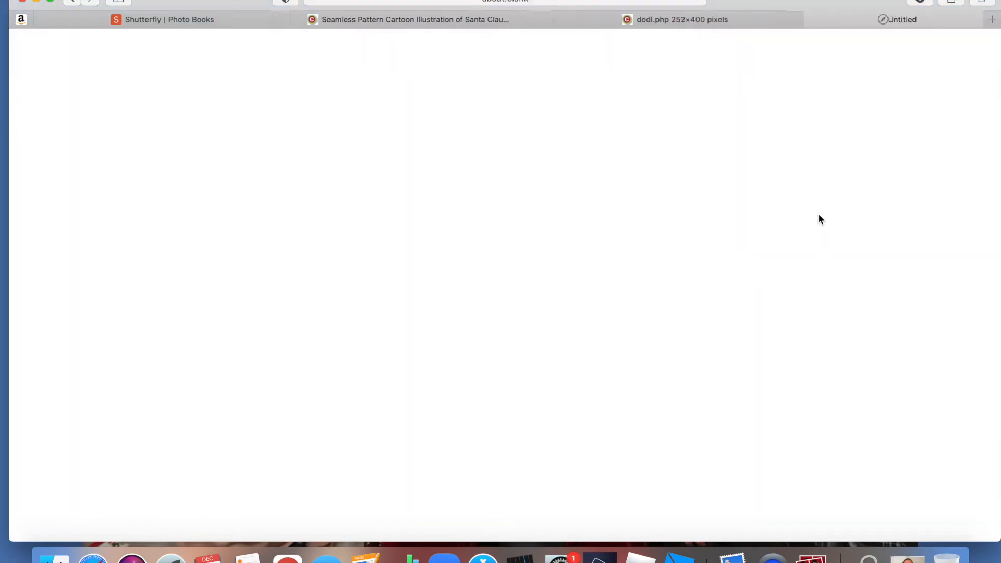
click(599, 21)
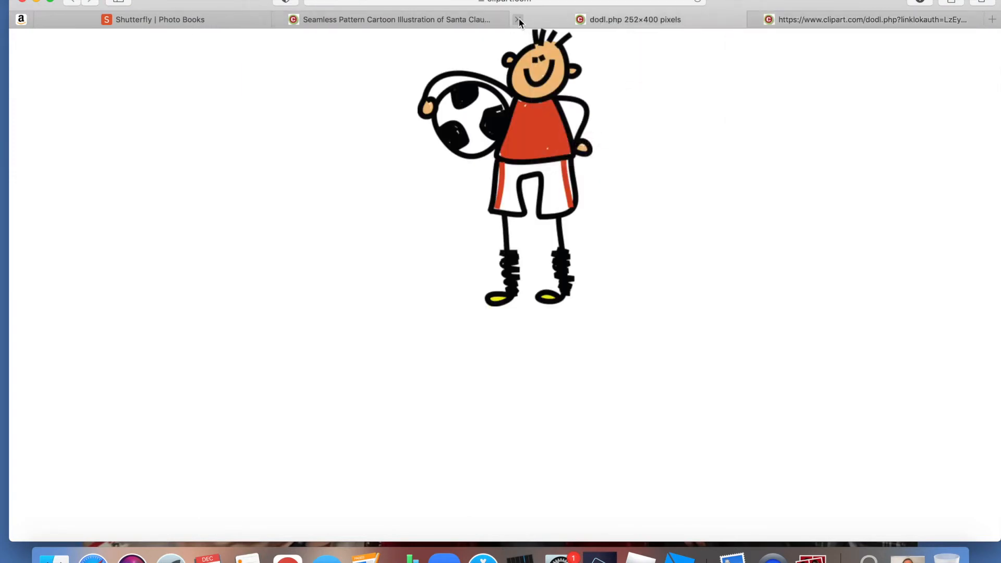
click(518, 20)
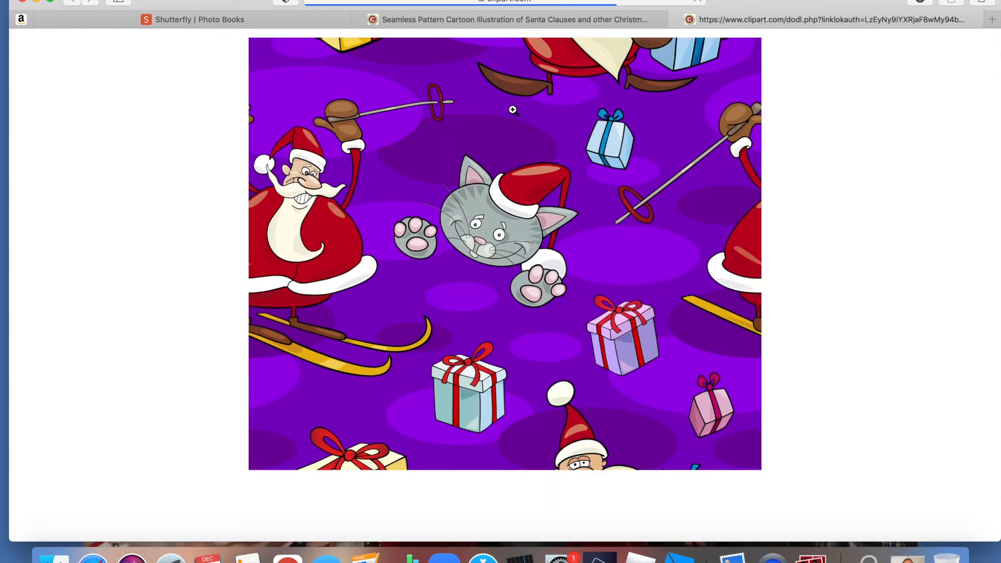
right_click(506, 154)
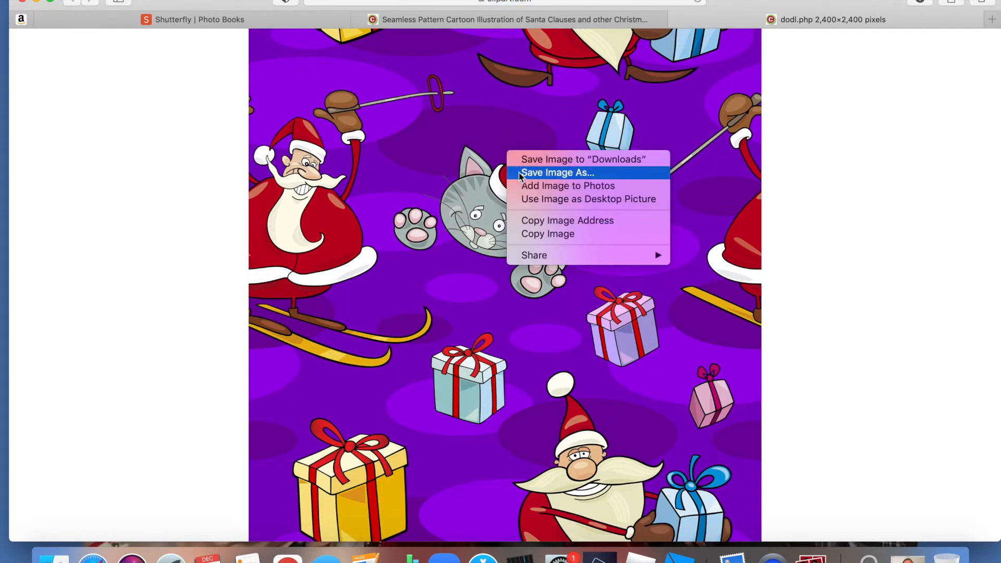
click(518, 173)
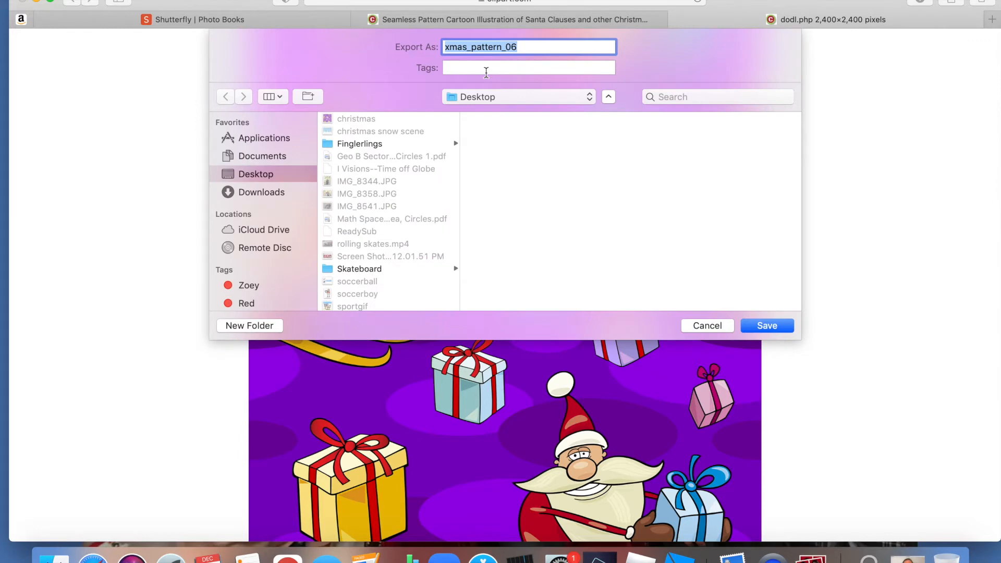
click(766, 326)
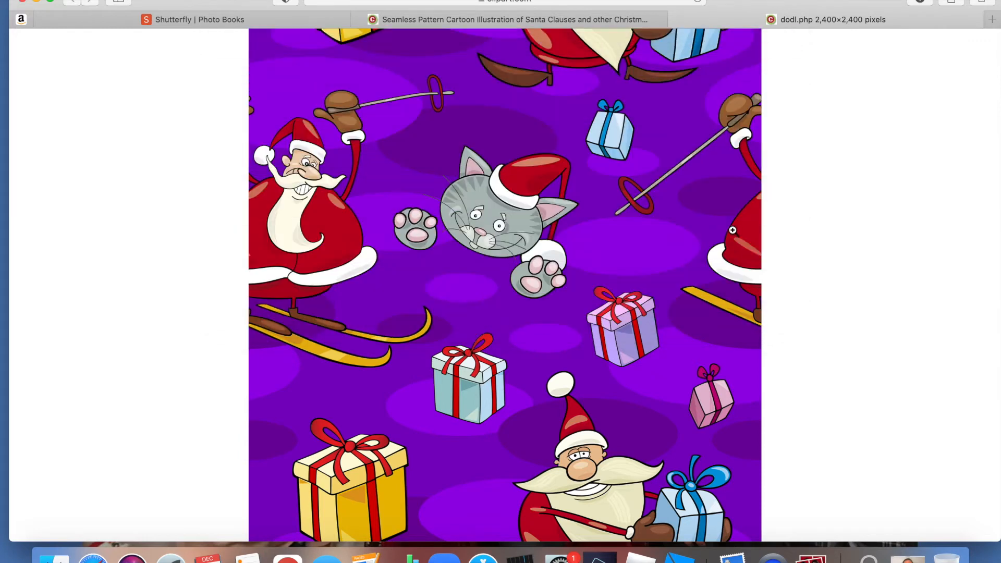
- Switch to Shutterfly and delete the watermarked Christmas image from page 5 and from the project's photos
click(285, 20)
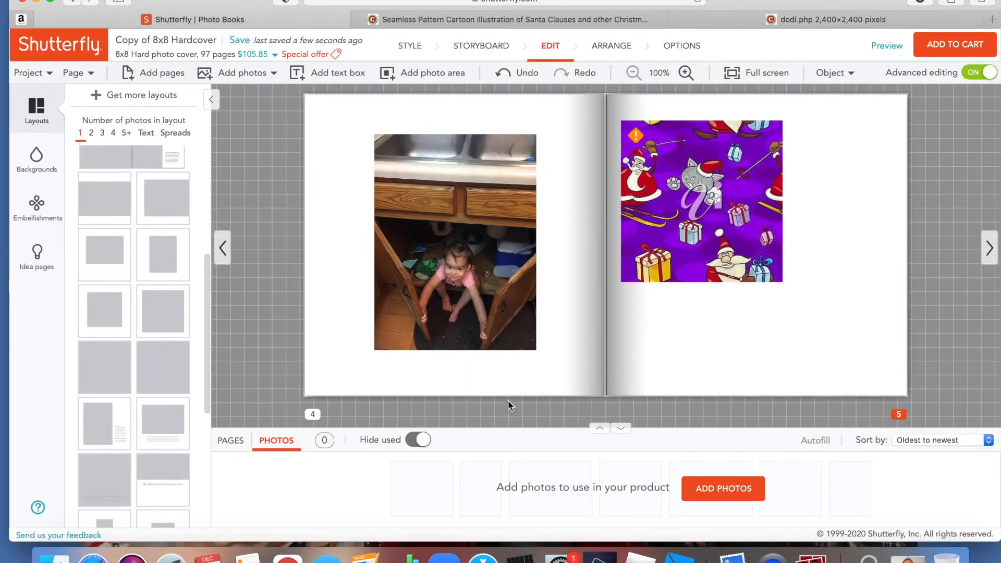
click(704, 263)
key(BackSpace)
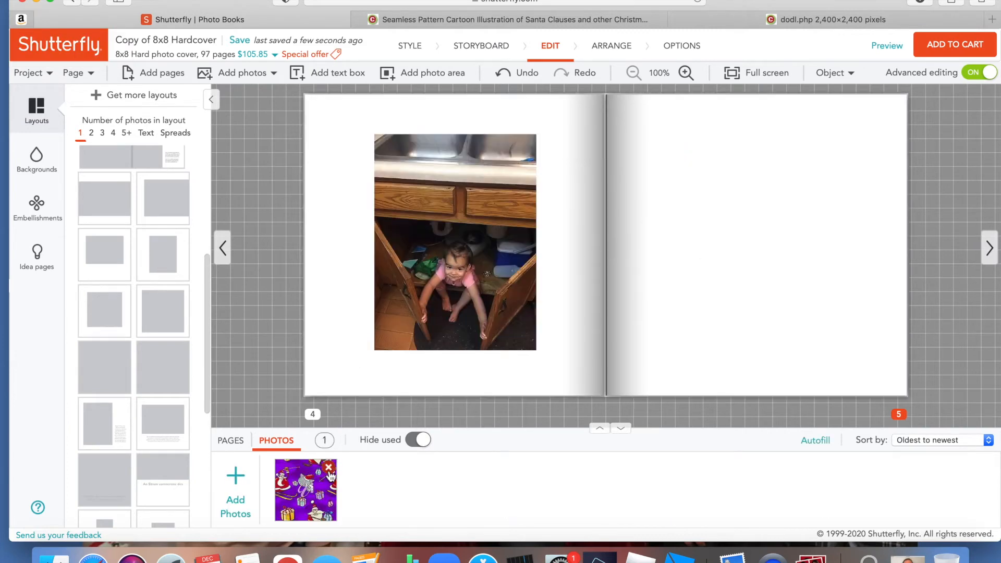
click(330, 468)
click(208, 77)
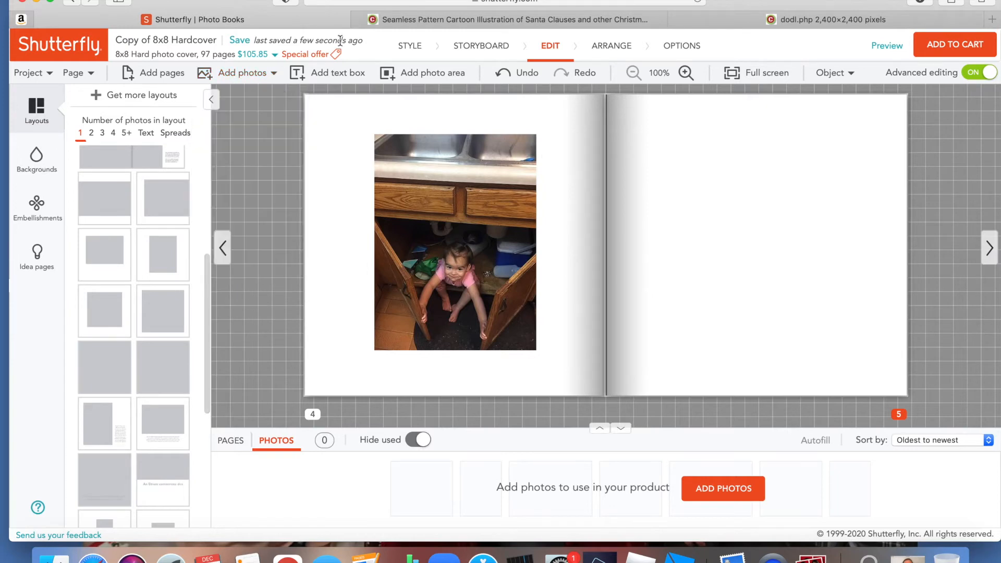
click(405, 21)
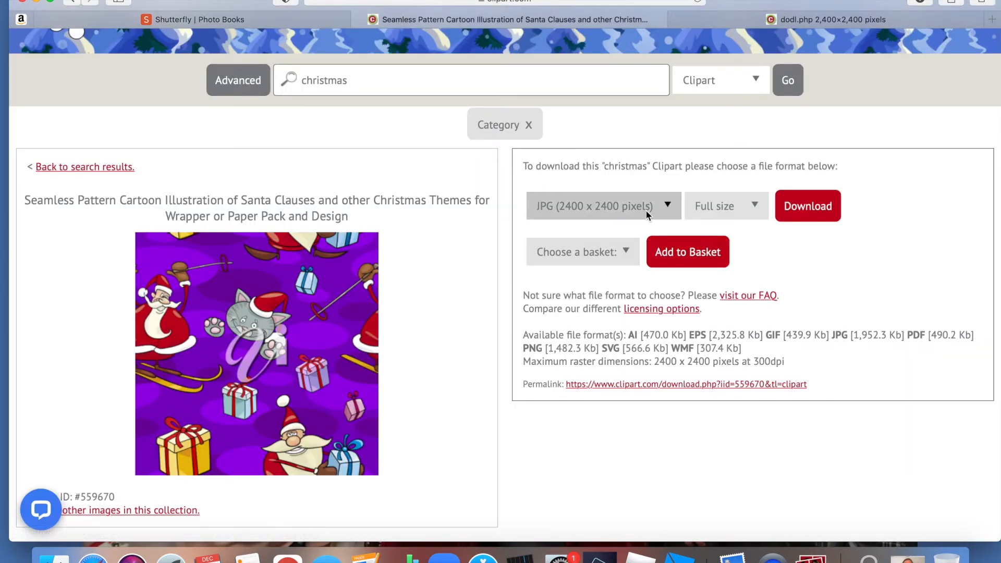
click(701, 20)
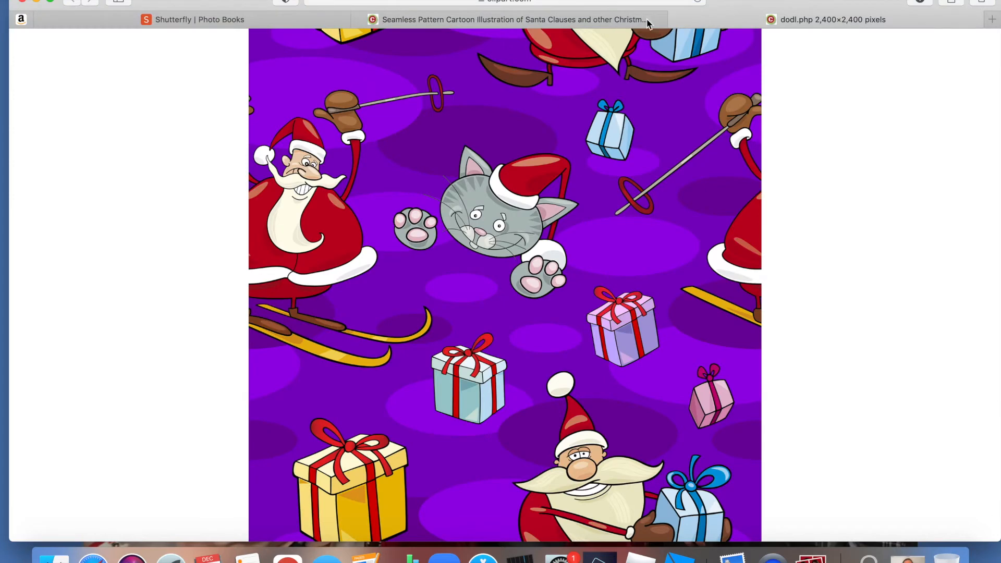
click(290, 28)
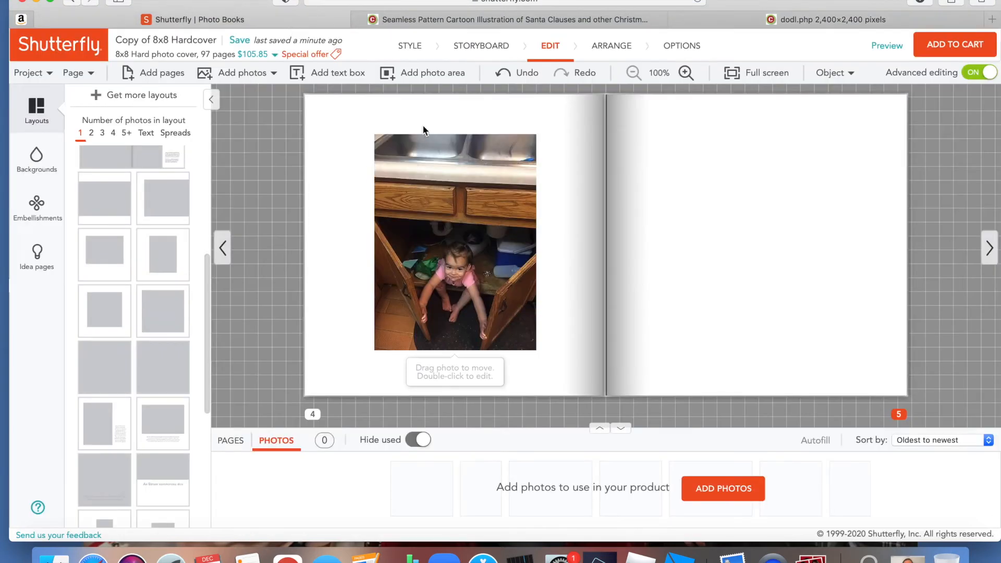
- Upload xmas_pattern_06 from the Desktop and add it to the project with the Photos tab option
mouse_move(239, 76)
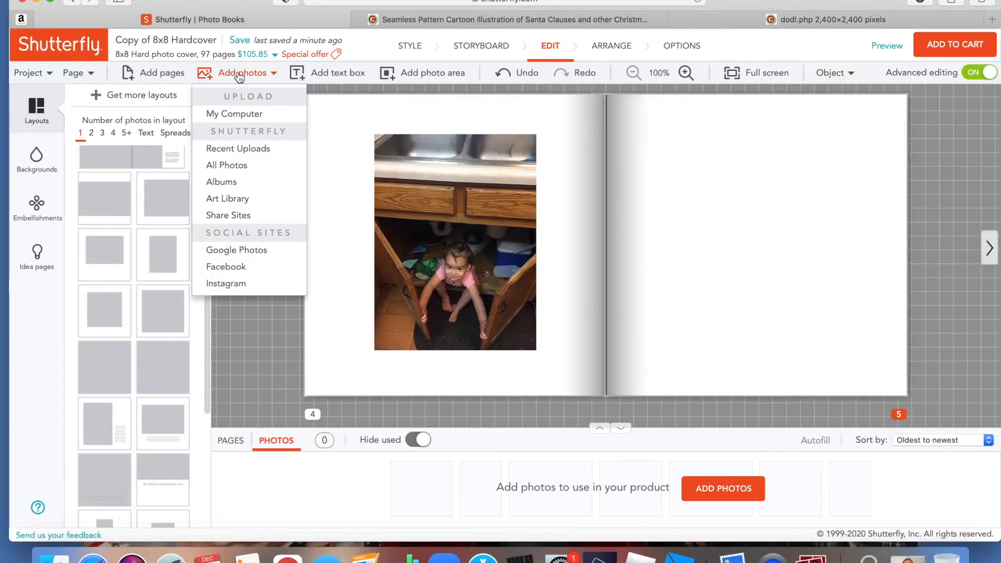
click(244, 116)
click(560, 308)
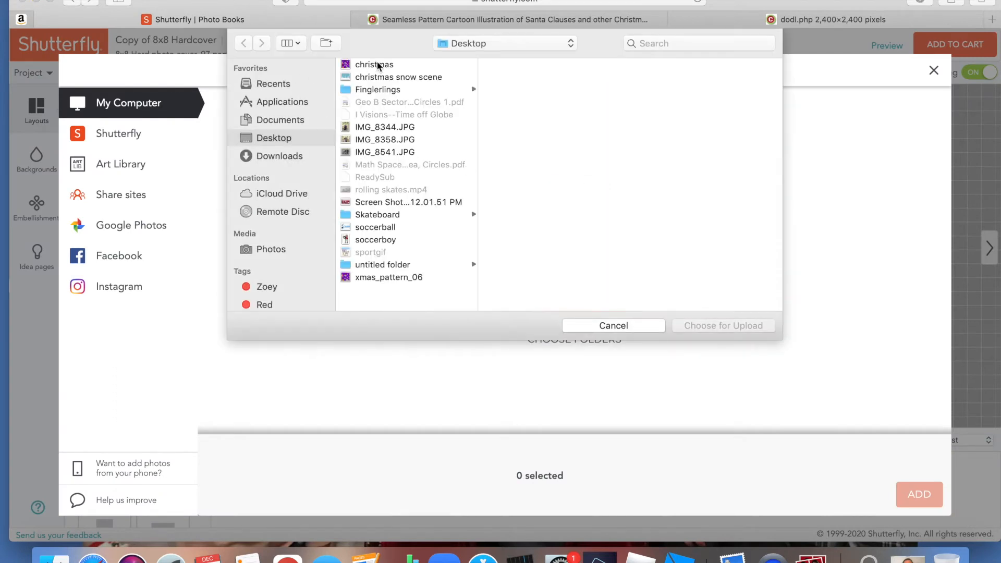
click(379, 65)
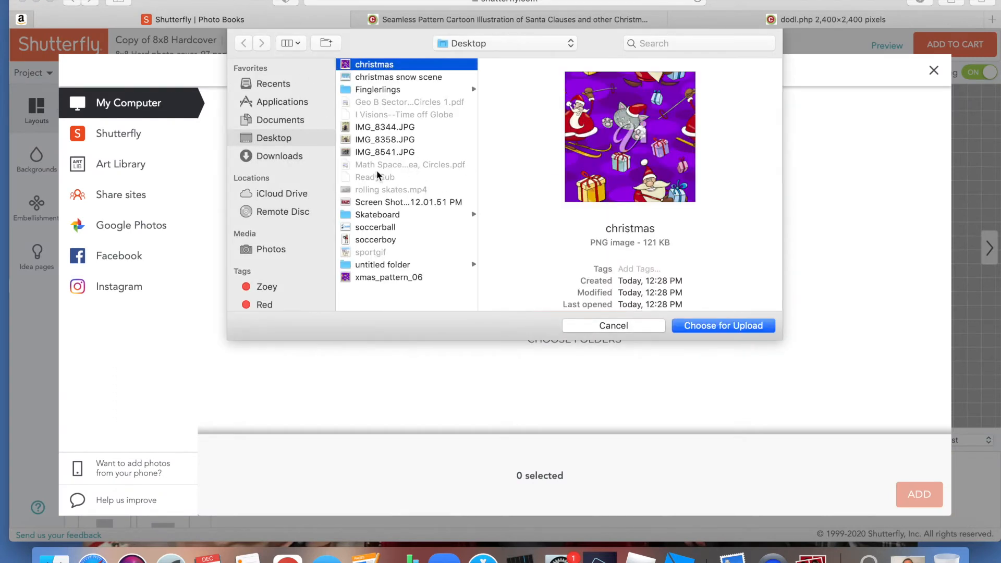
click(383, 282)
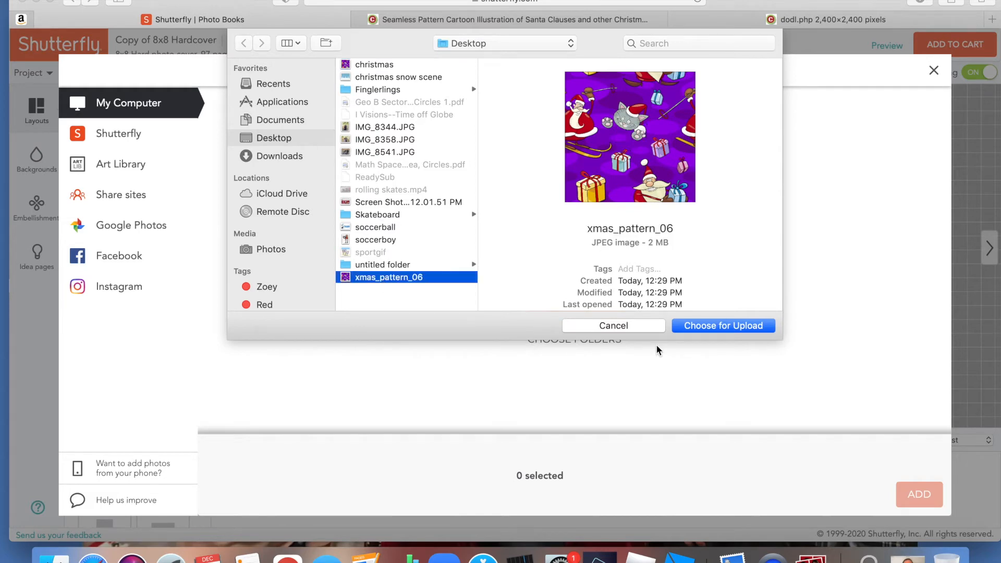
click(694, 326)
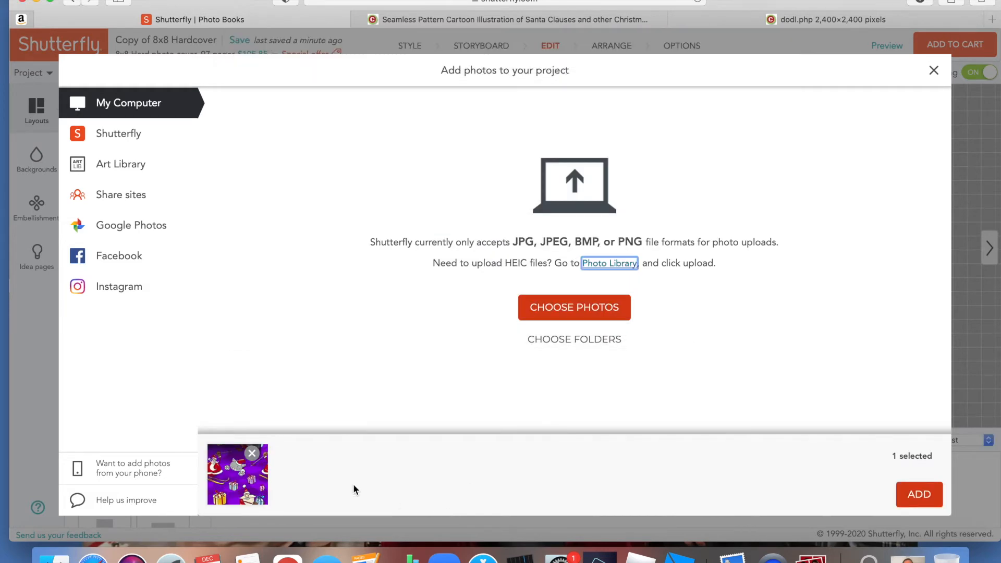
click(919, 493)
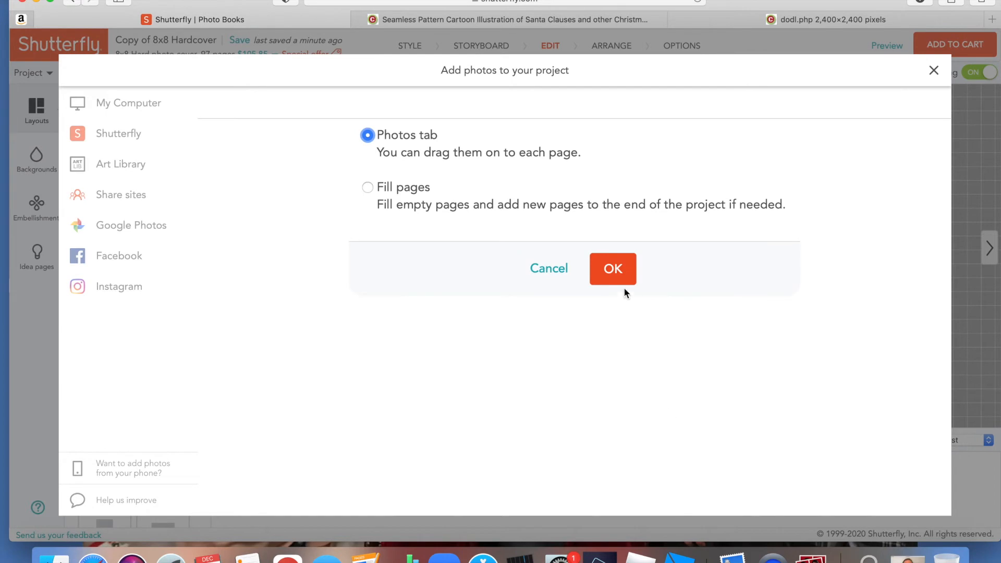
click(619, 271)
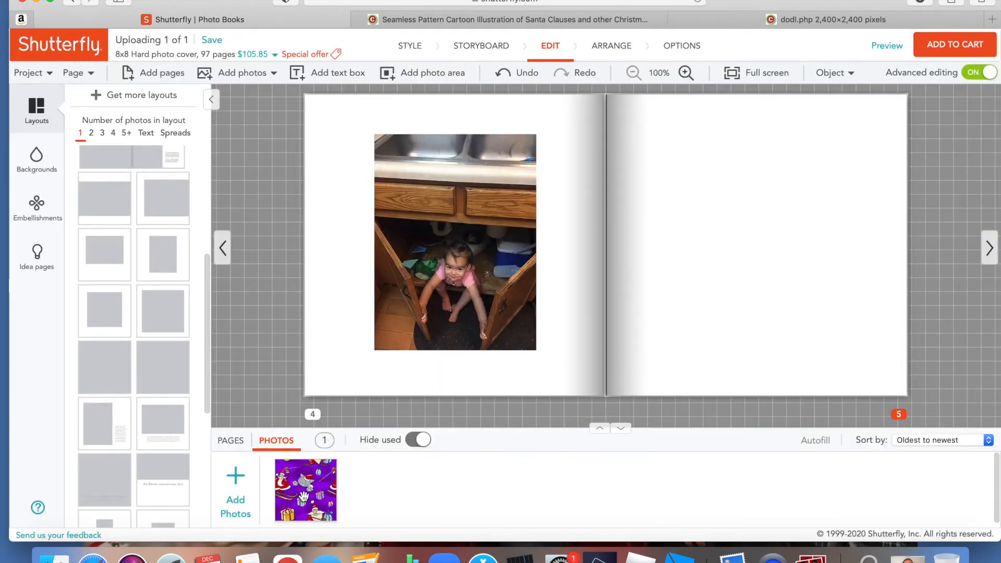
- Place the Santa pattern on page 5 and enlarge and reposition it to cover the whole page
drag(303, 496, 752, 217)
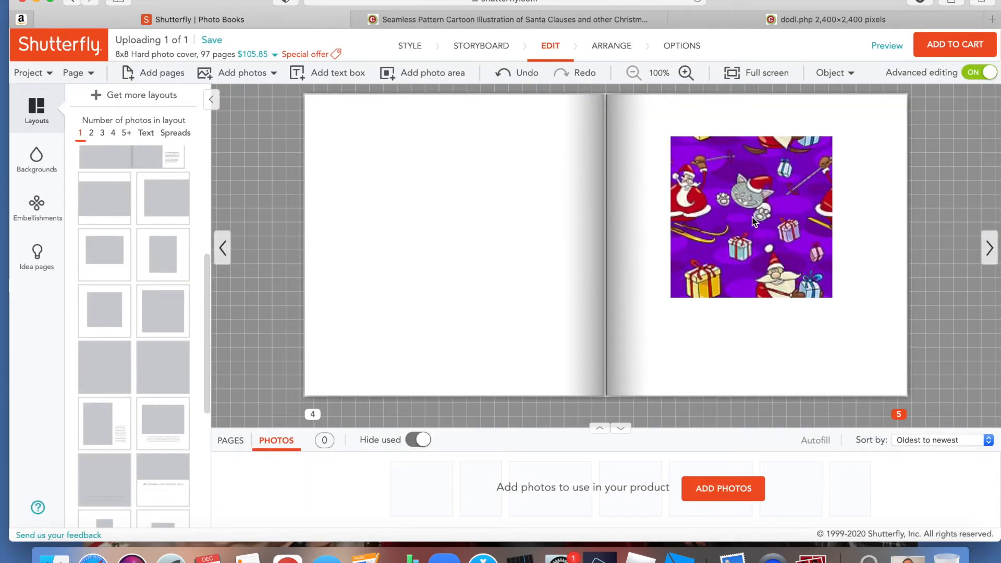
click(737, 212)
drag(671, 136, 573, 110)
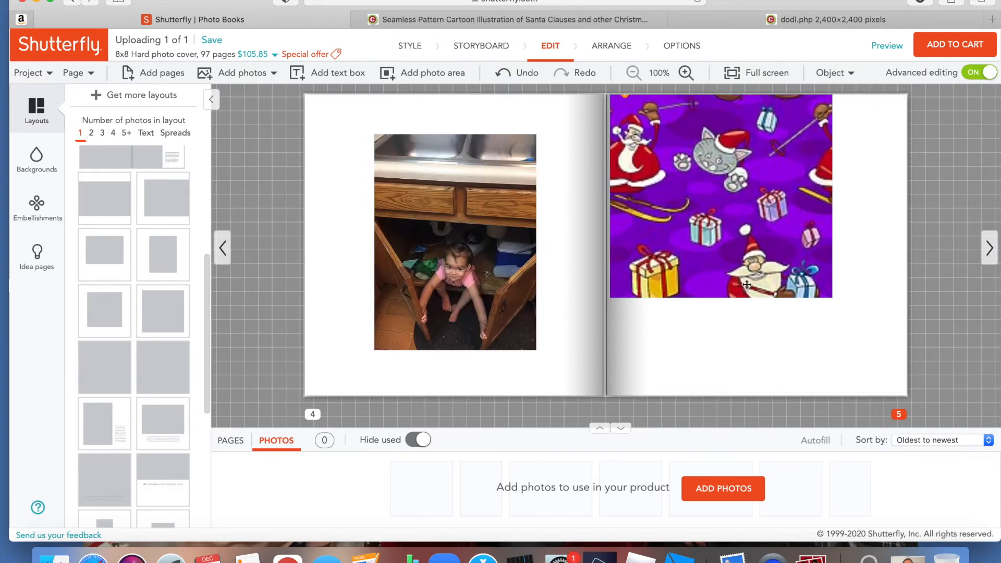
drag(832, 297, 921, 424)
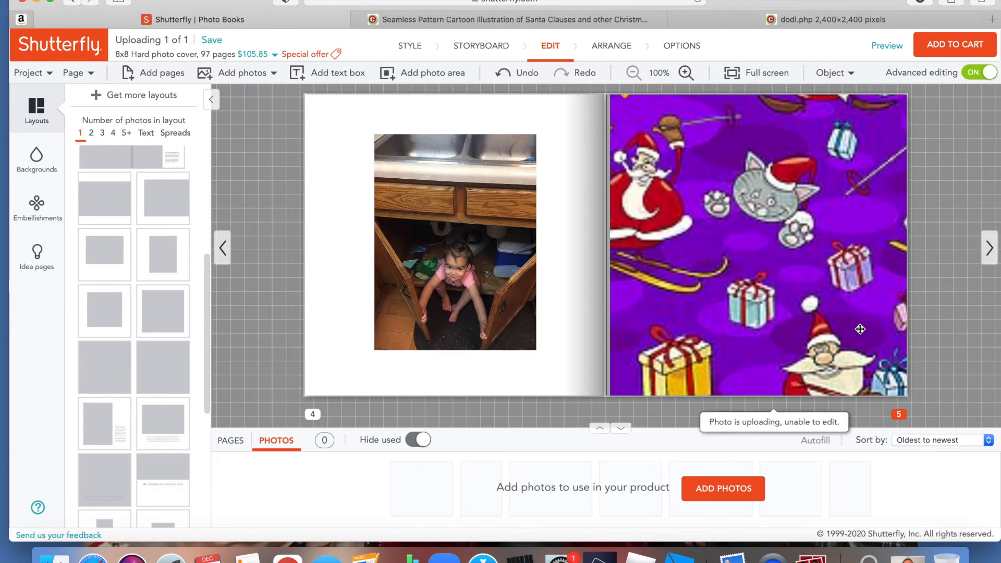
click(817, 280)
click(930, 277)
drag(790, 273, 779, 269)
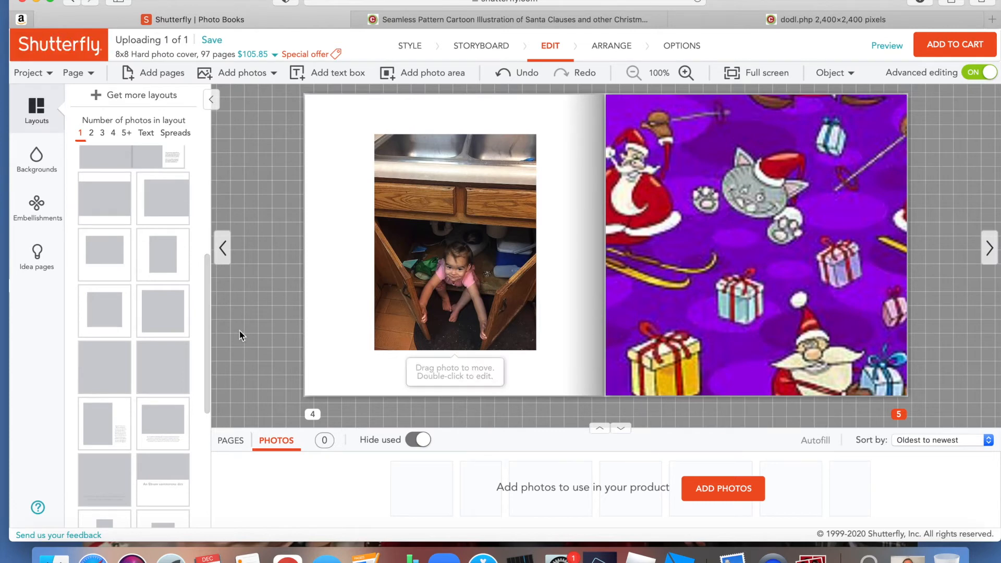
- Move the Santa pattern onto page 4 and send it backward behind the kitchen cabinet photo
scroll(164, 326, up, 5)
mouse_move(165, 327)
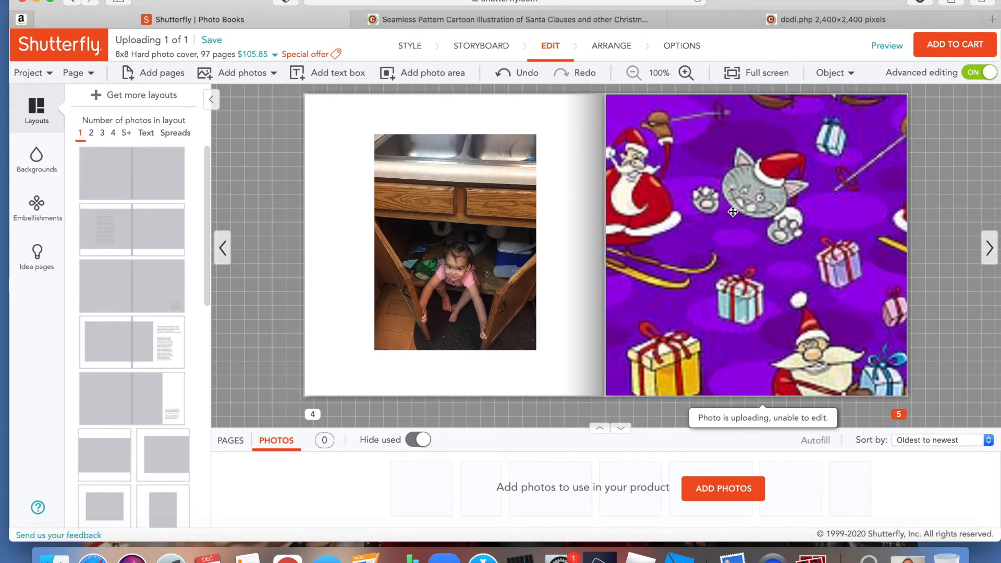
drag(733, 212, 415, 226)
click(831, 73)
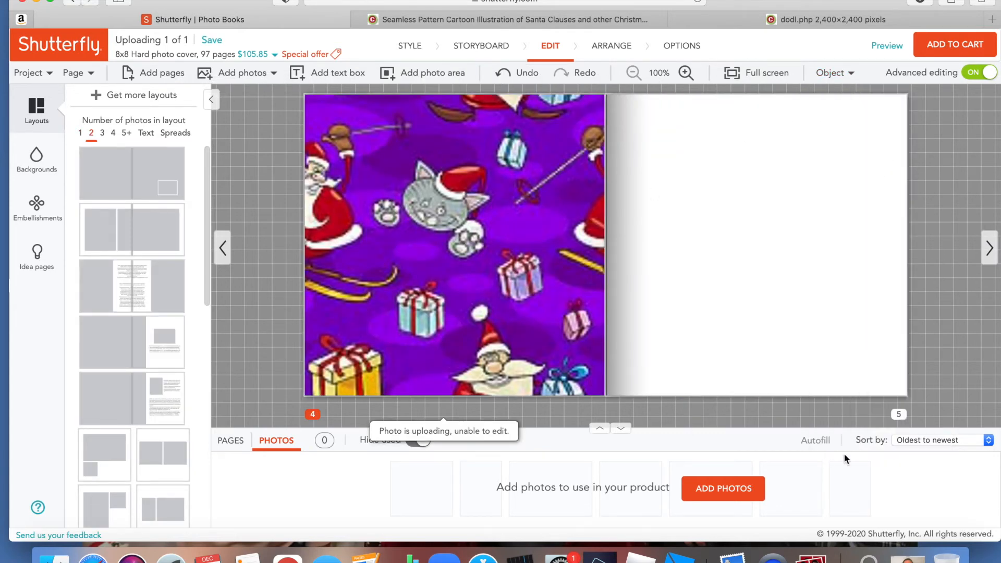
click(831, 73)
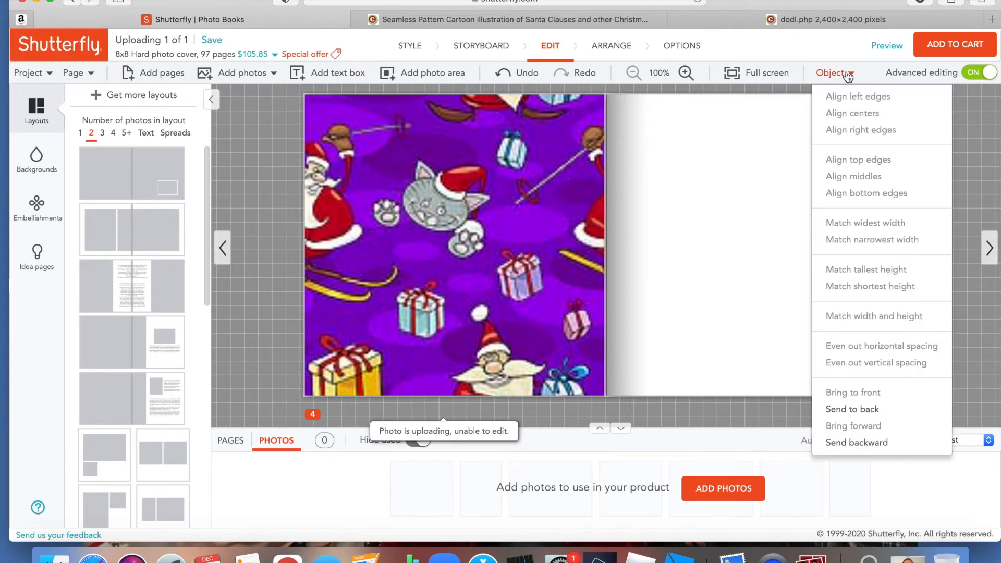
click(856, 443)
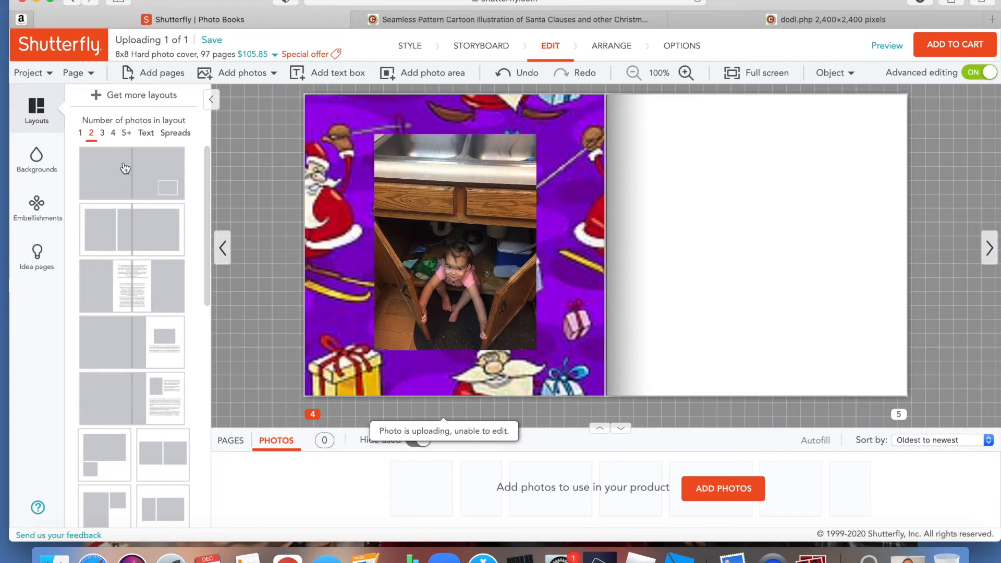
scroll(125, 221, down, 2)
drag(124, 221, 372, 265)
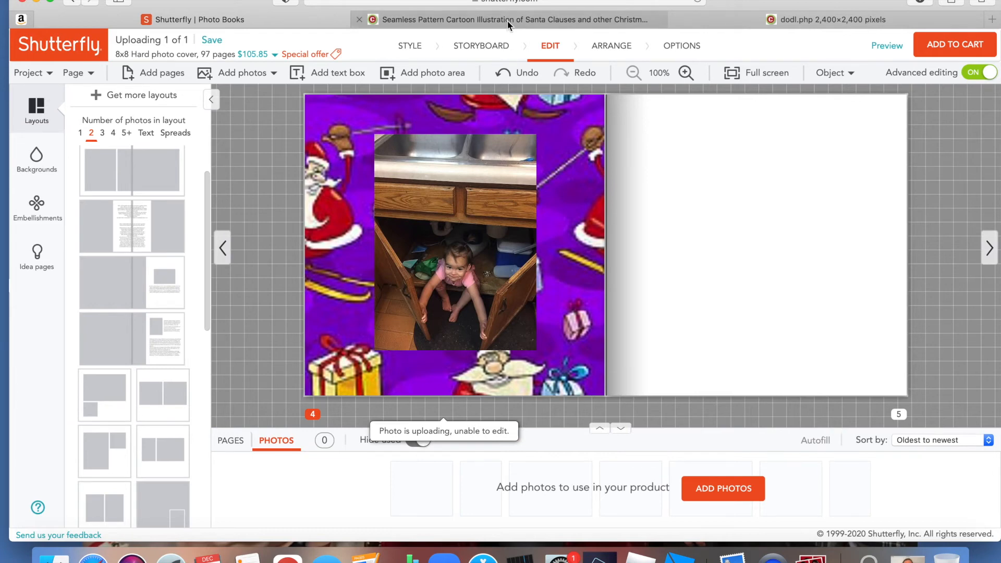
- Switch to Clipart.com, open the subscription comparison page and review the usage rights and pricing in the Usage Comparison Chart
mouse_move(509, 25)
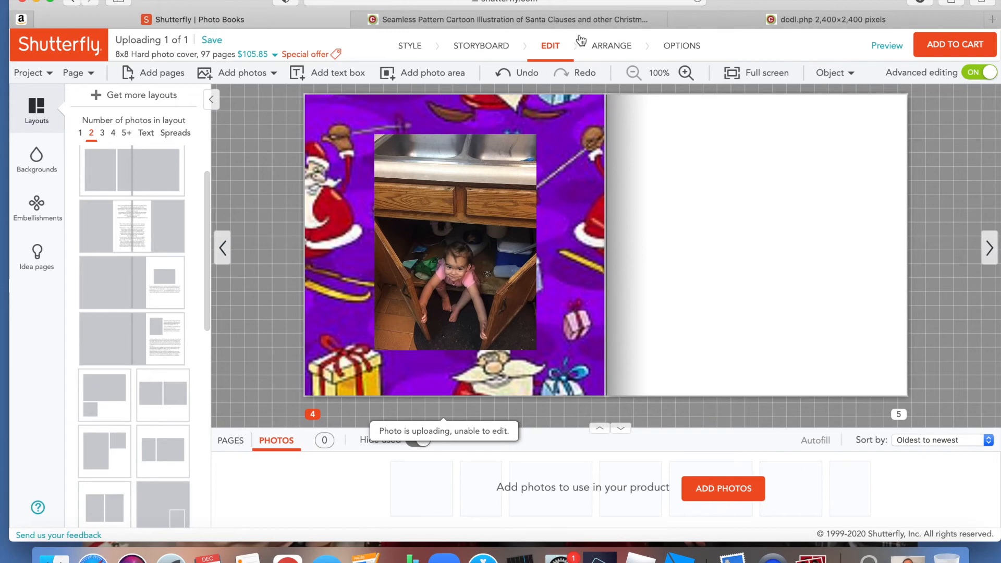
click(581, 18)
scroll(429, 282, down, 15)
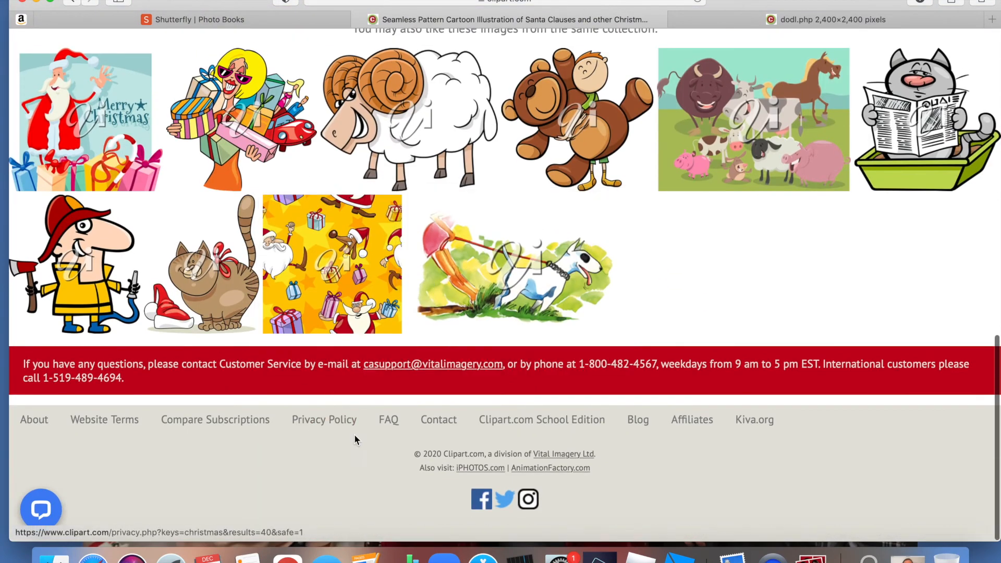
click(237, 421)
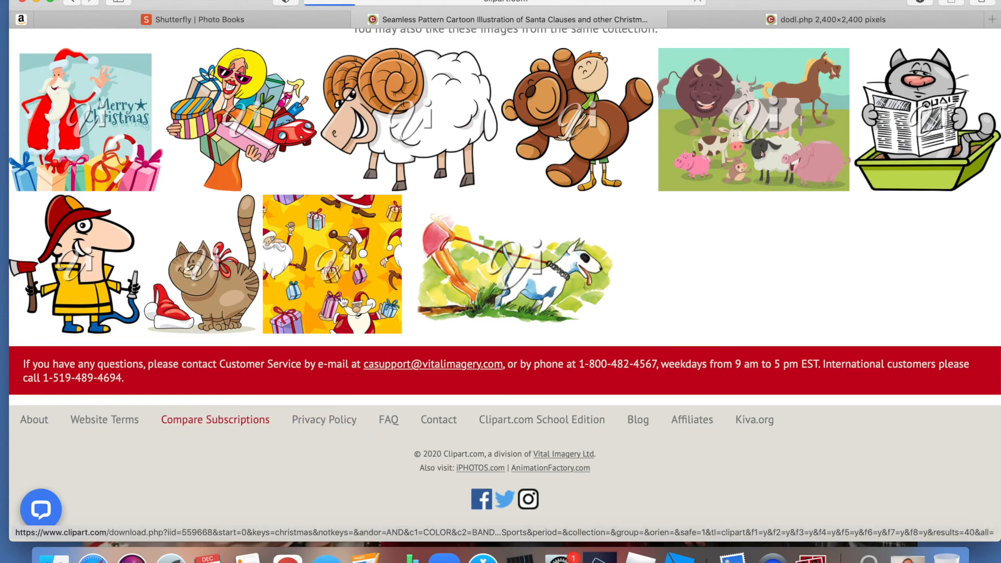
scroll(342, 301, down, 6)
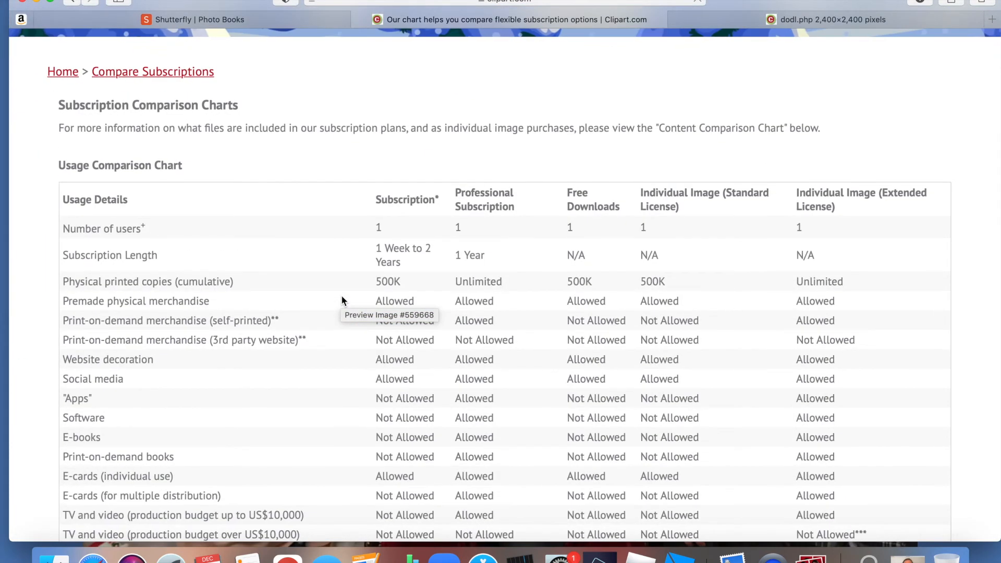
scroll(341, 295, down, 3)
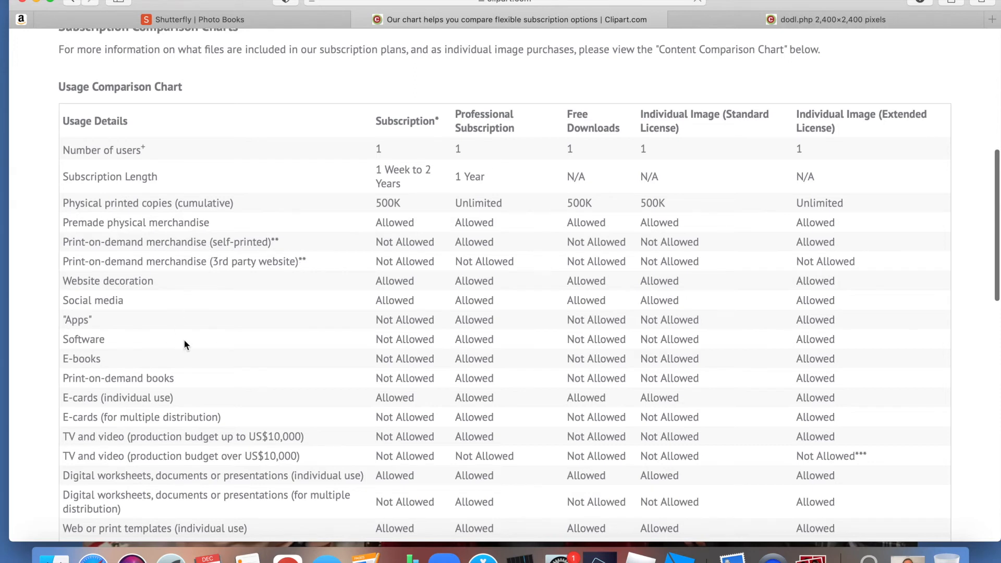
scroll(183, 344, down, 5)
scroll(183, 340, down, 3)
scroll(183, 339, down, 1)
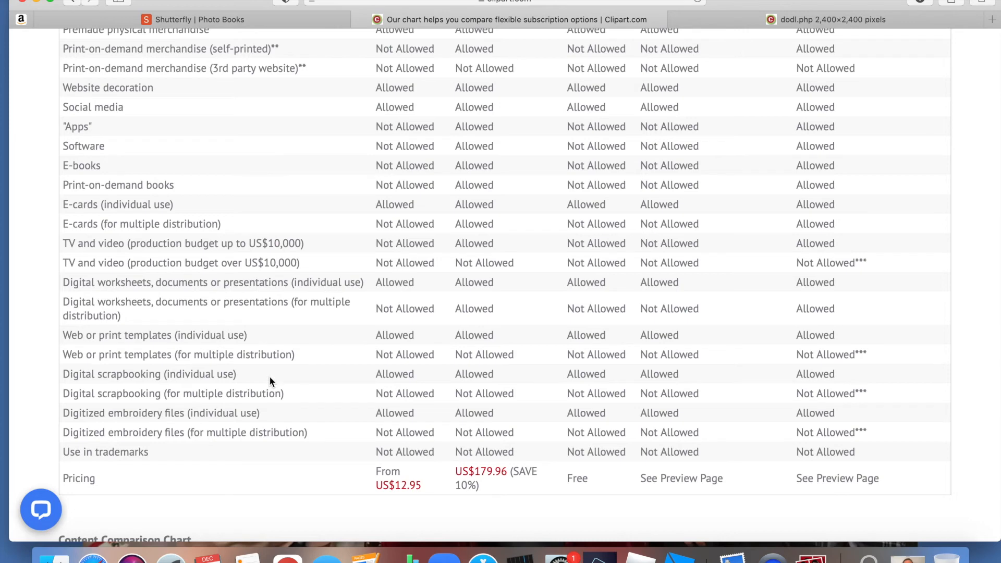
scroll(428, 411, up, 15)
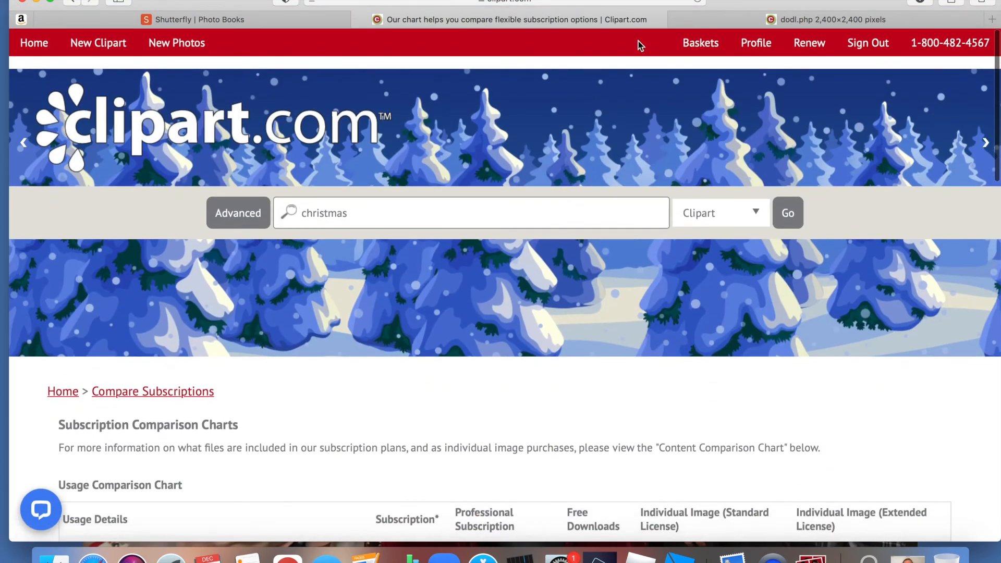
- Check the downloaded Santa pattern image, then return to Clipart.com's subscription comparison page and review the Usage Comparison Chart
click(731, 21)
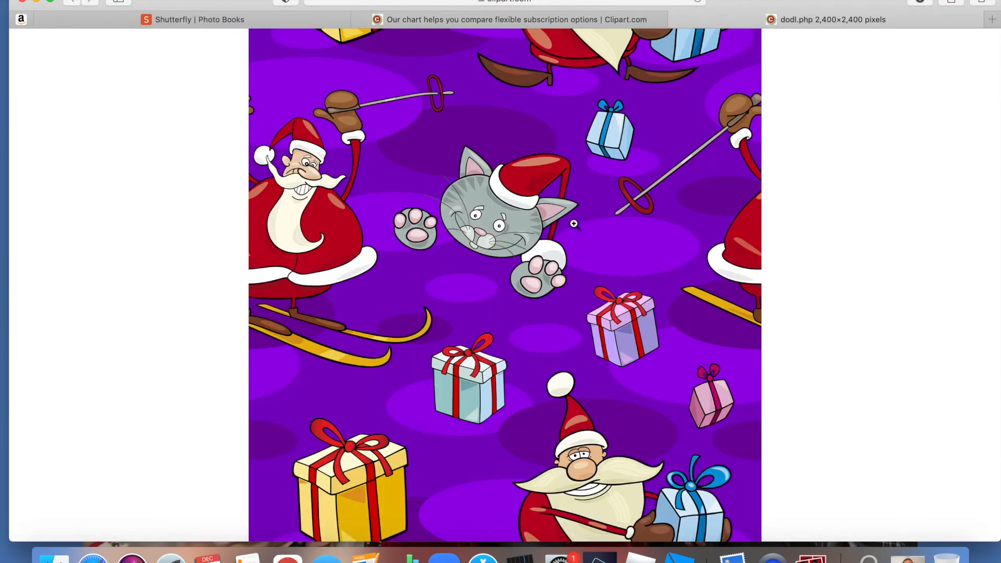
click(616, 24)
scroll(273, 270, down, 5)
scroll(274, 270, up, 5)
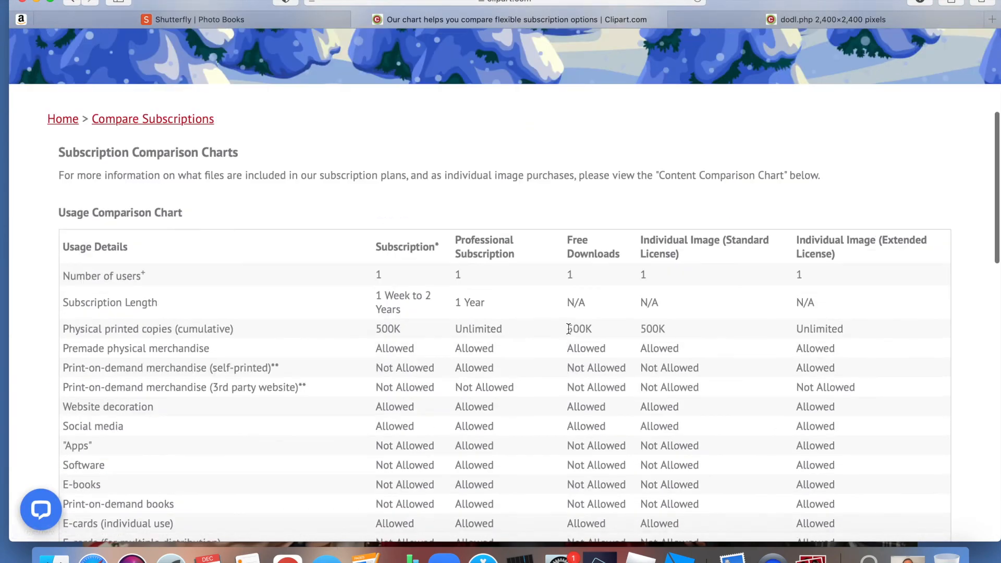
scroll(274, 270, down, 1)
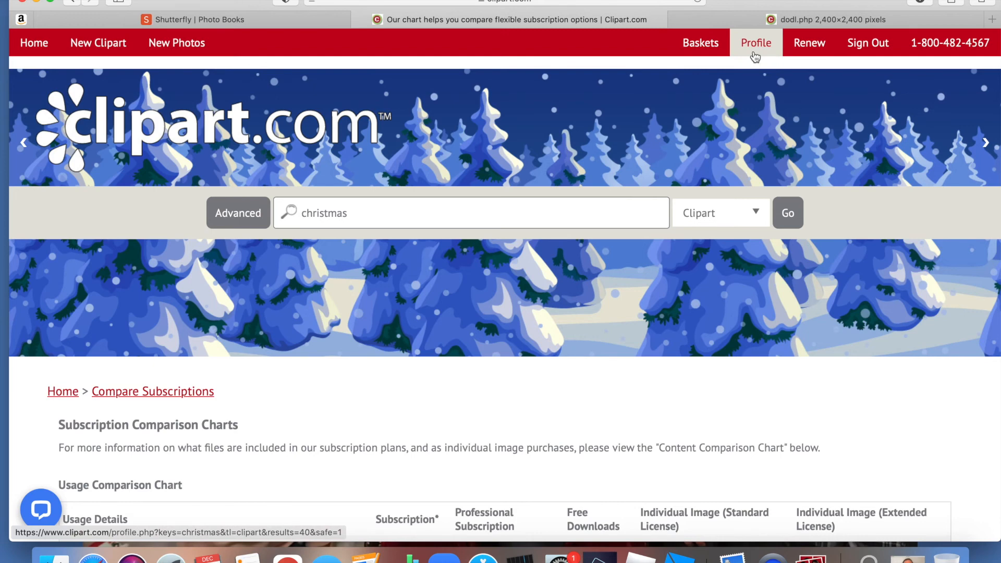
- Open Clipart.com's account renewal page and review the single-user renewal plans and their prices
click(806, 46)
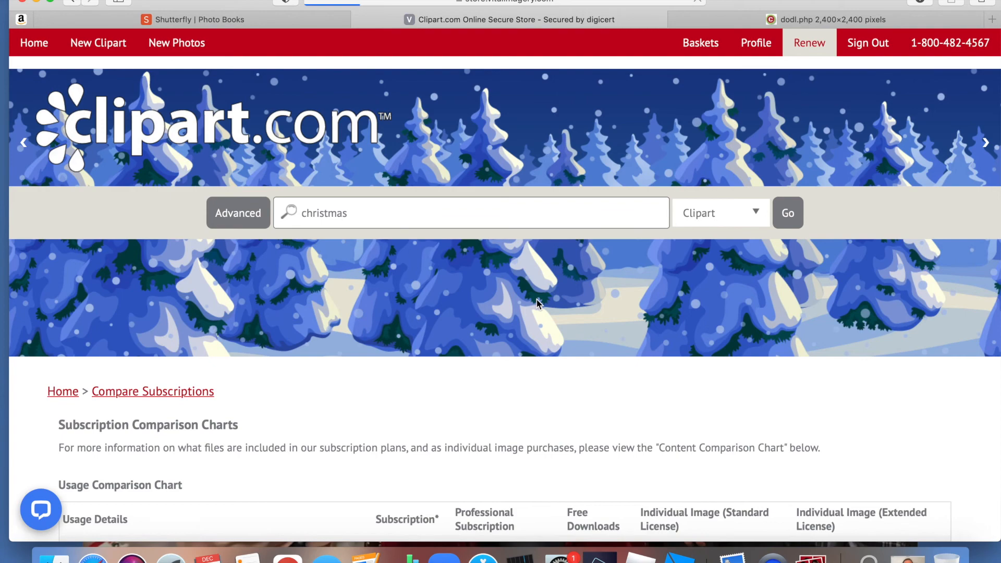
scroll(540, 304, down, 2)
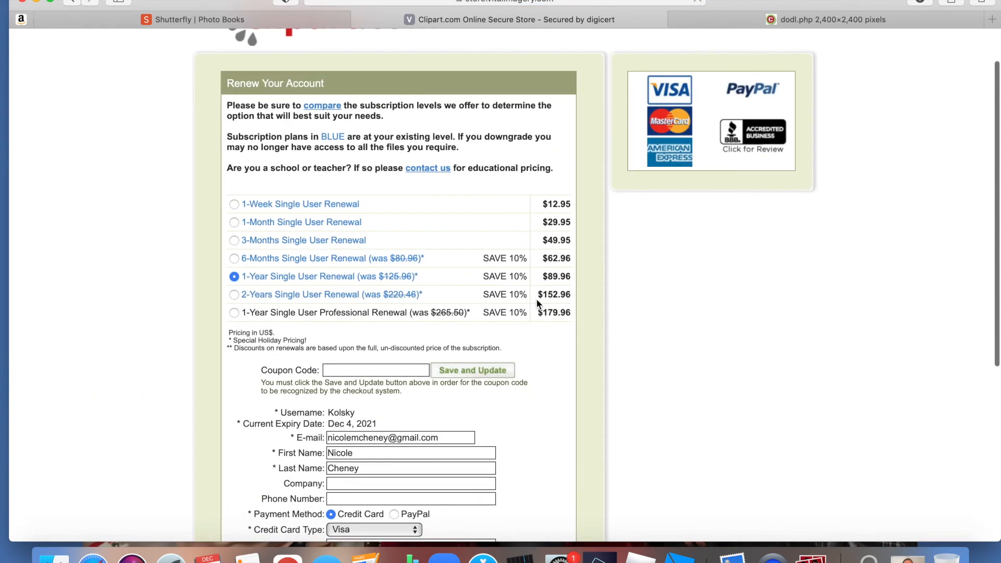
scroll(539, 304, up, 1)
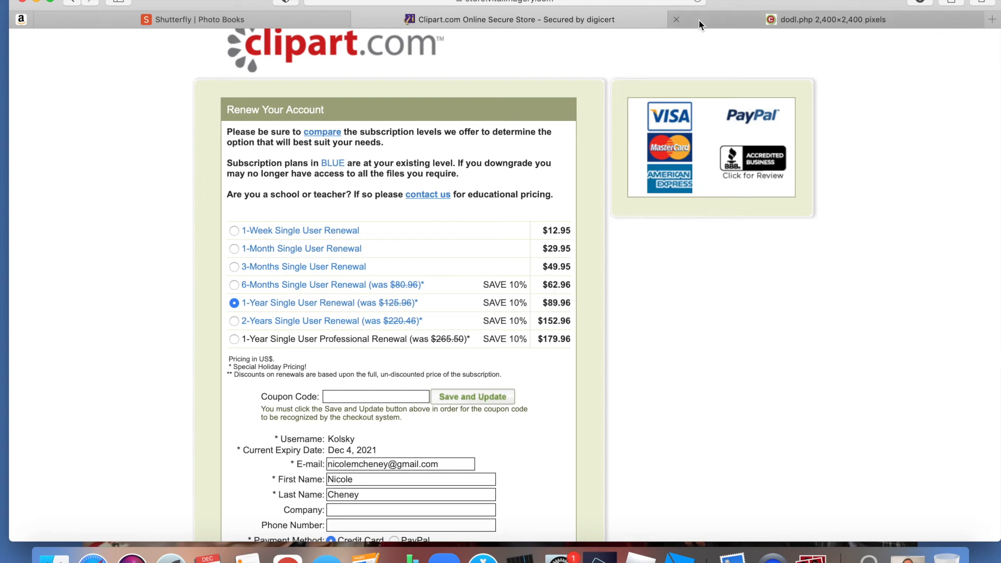
mouse_move(701, 21)
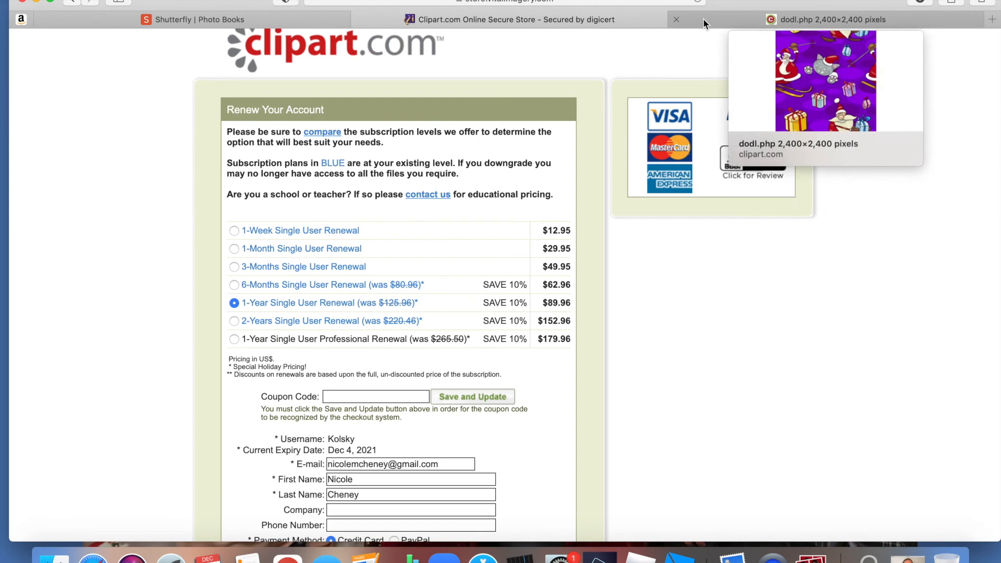
scroll(412, 252, down, 5)
scroll(375, 295, up, 6)
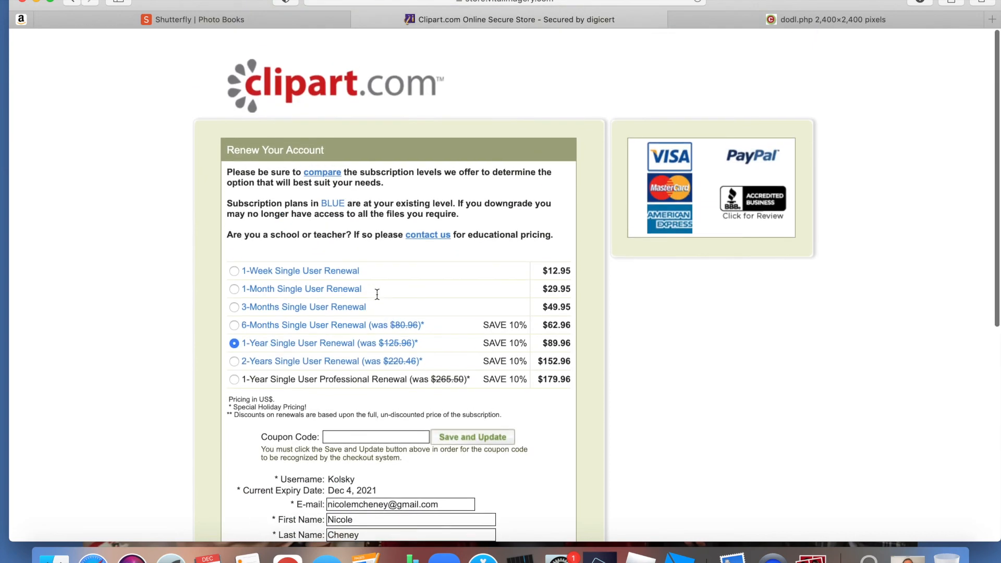
- Go back to the subscription comparison page, view the Shutterfly photo book's page 4, and return to Clipart.com
click(73, 2)
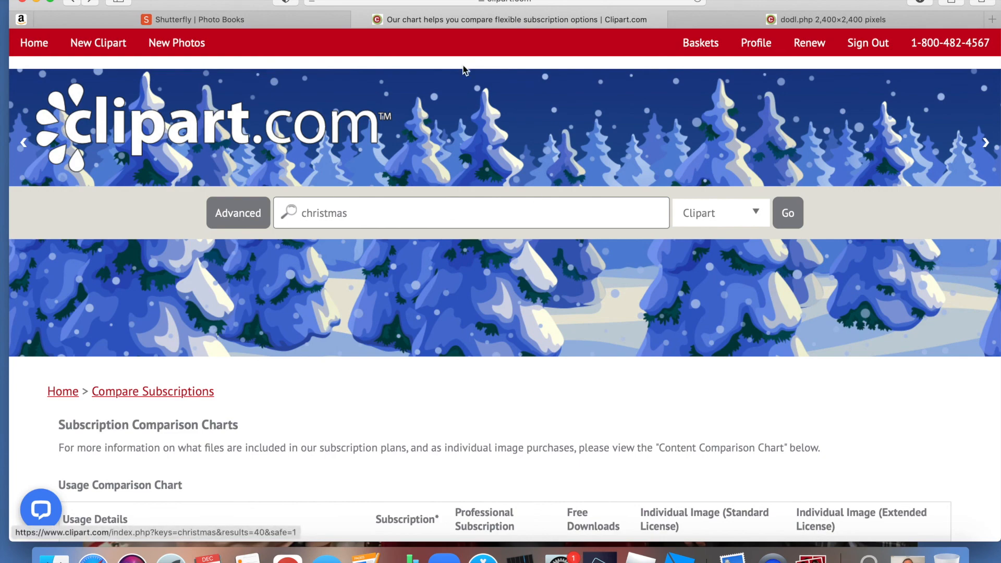
click(307, 22)
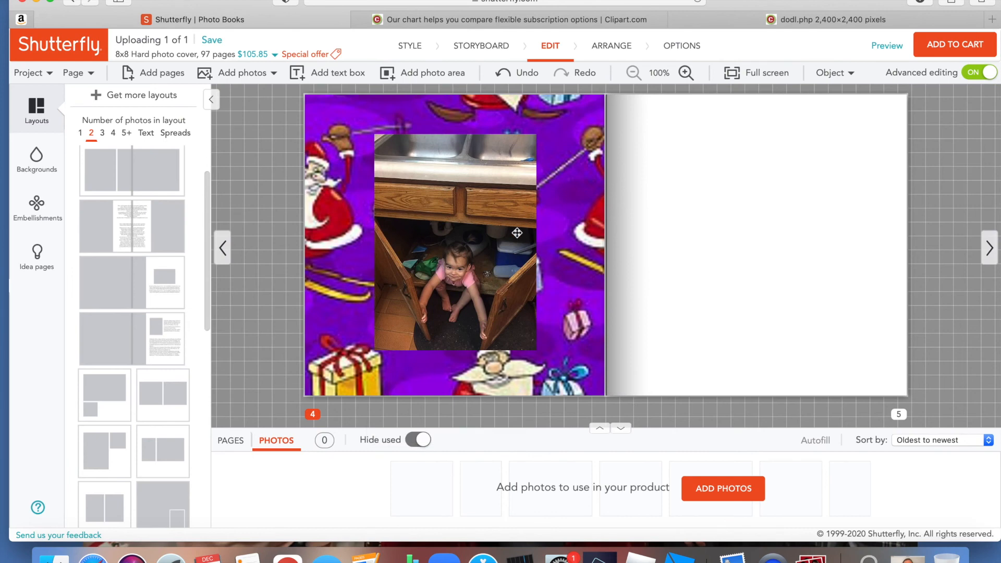
click(550, 22)
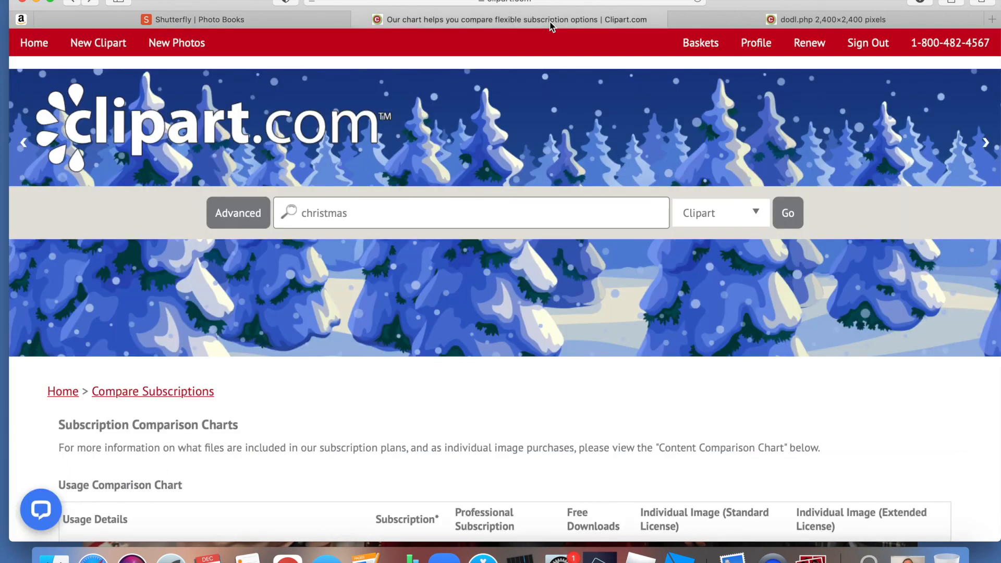